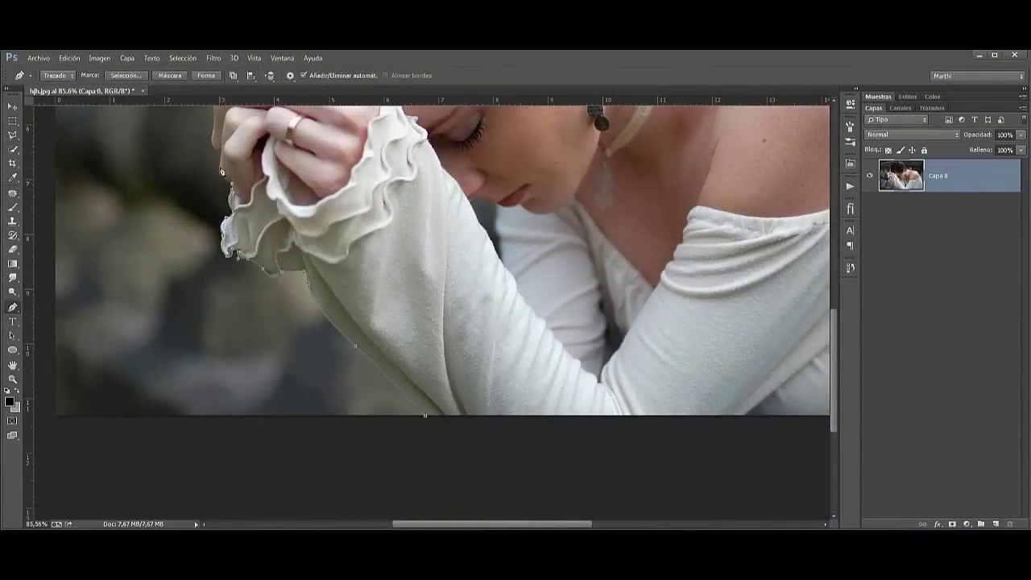
Trace a Pen path along the woman's hair and down her shoulder.
left_click_drag(223, 172, 268, 306)
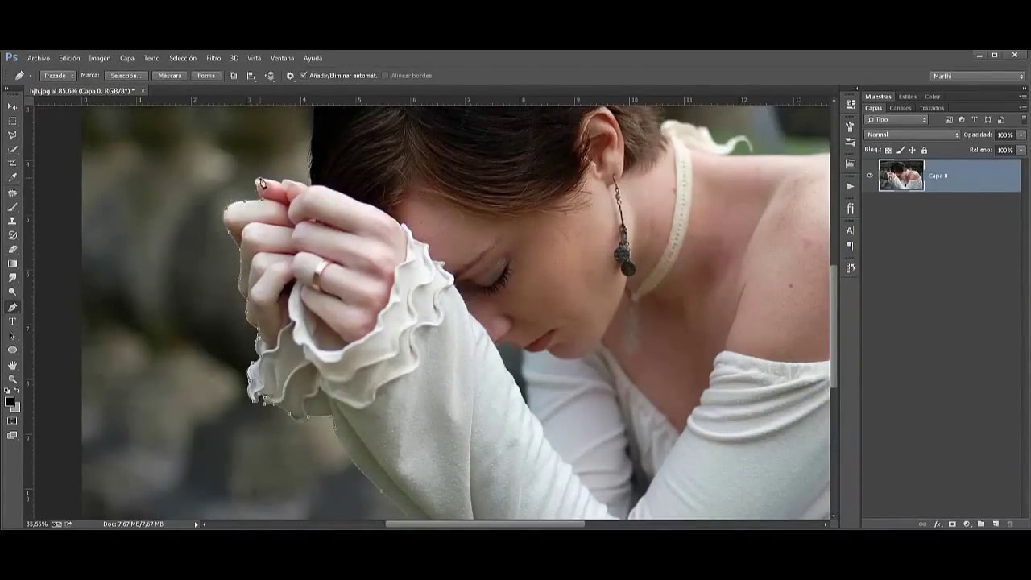
left_click_drag(311, 179, 303, 331)
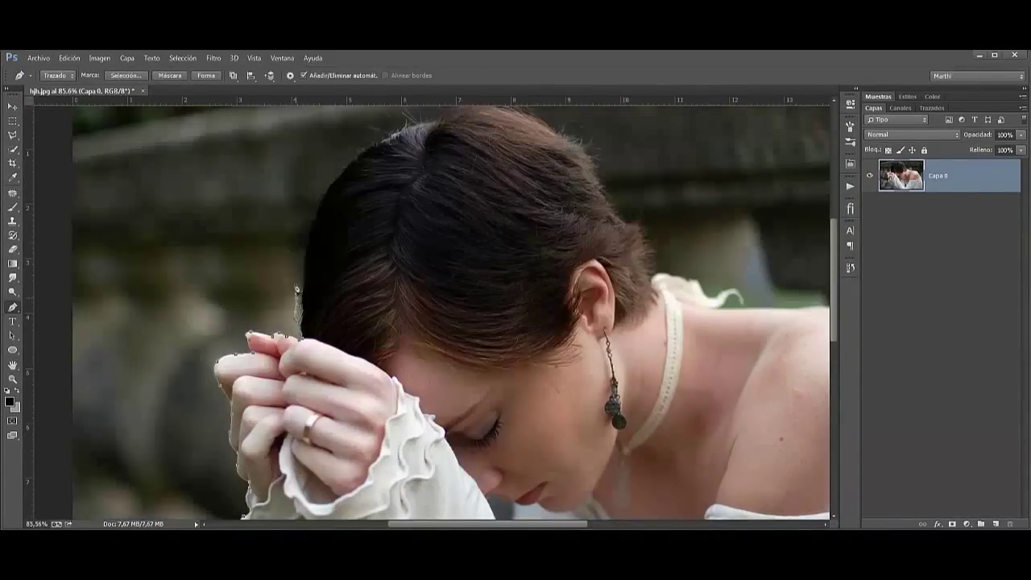
left_click(649, 286)
left_click_drag(660, 300, 525, 278)
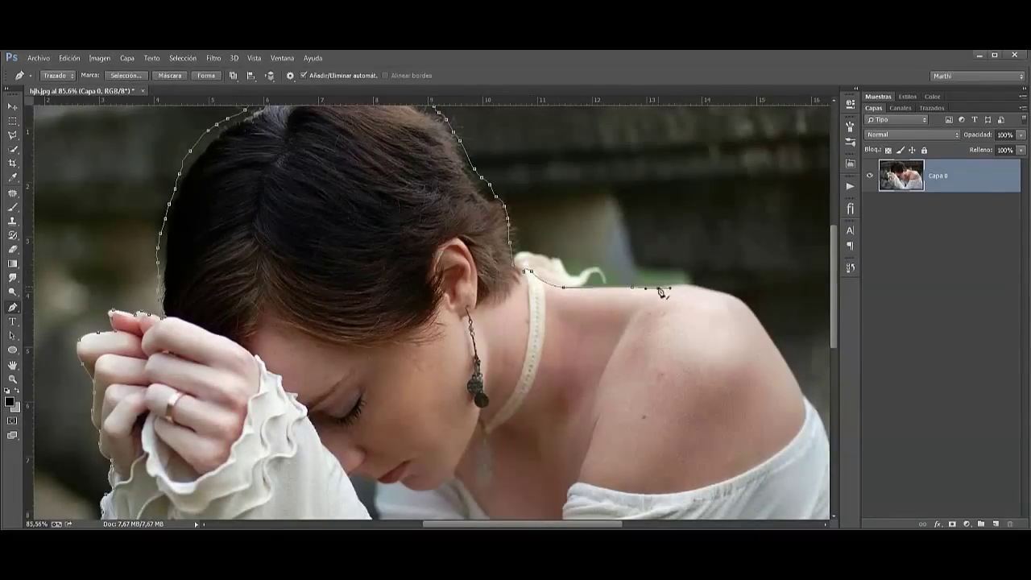
left_click(805, 398)
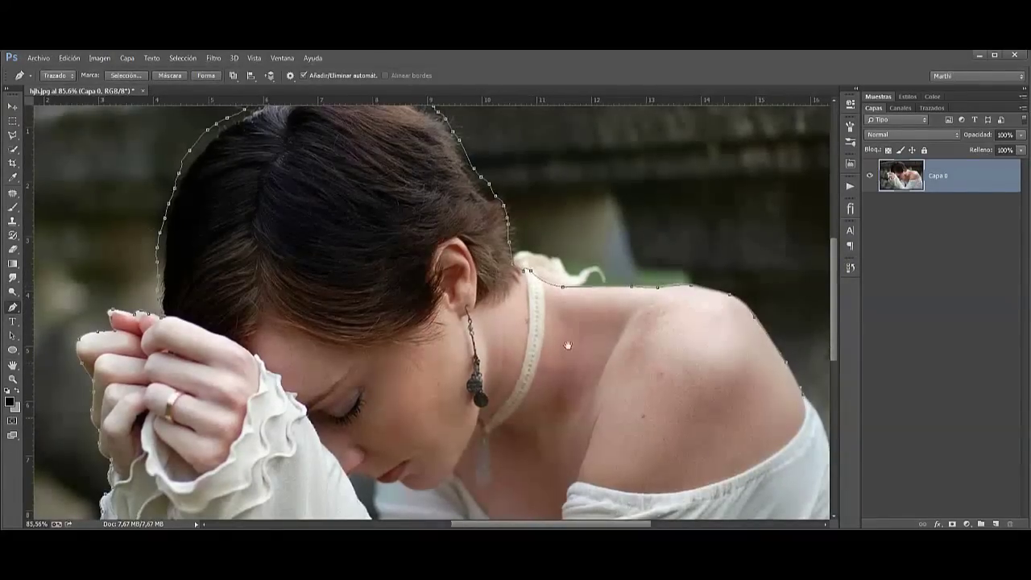
left_click_drag(807, 401, 554, 258)
left_click(569, 281)
Close the outline along the bottom, make it a selection, and mask out the background.
key("ctrl+0")
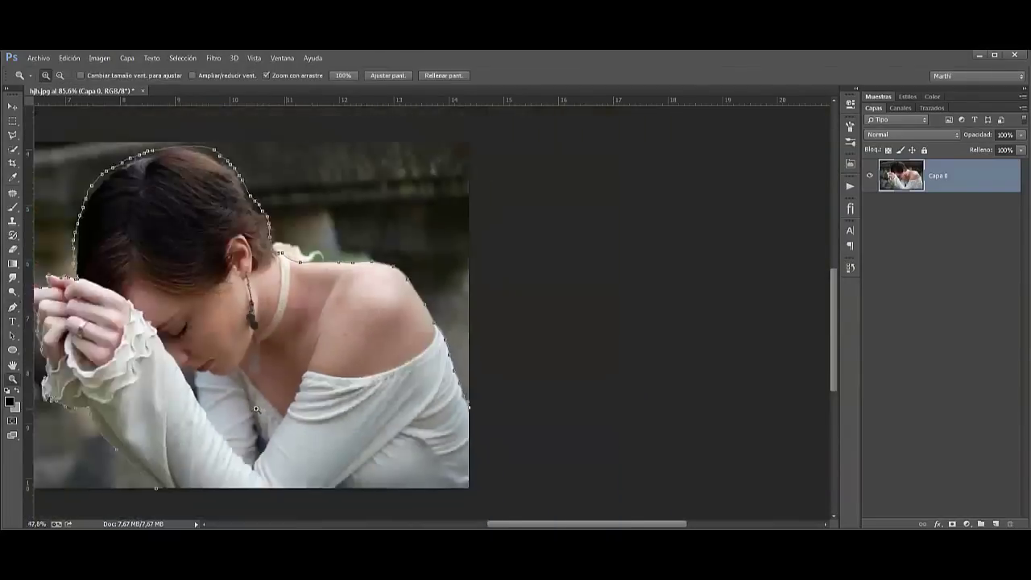
left_click(714, 486)
left_click(409, 508)
right_click(313, 128)
left_click(352, 188)
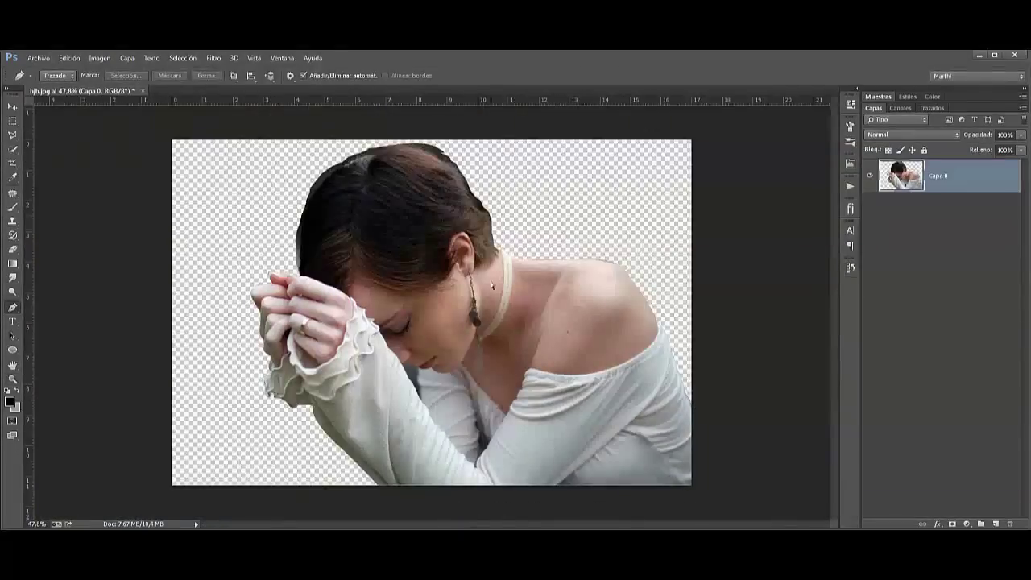
Refine the hair edge with Decontaminate Colors, output to a new masked layer.
key("ctrl+alt+r")
left_click_drag(294, 265, 306, 181)
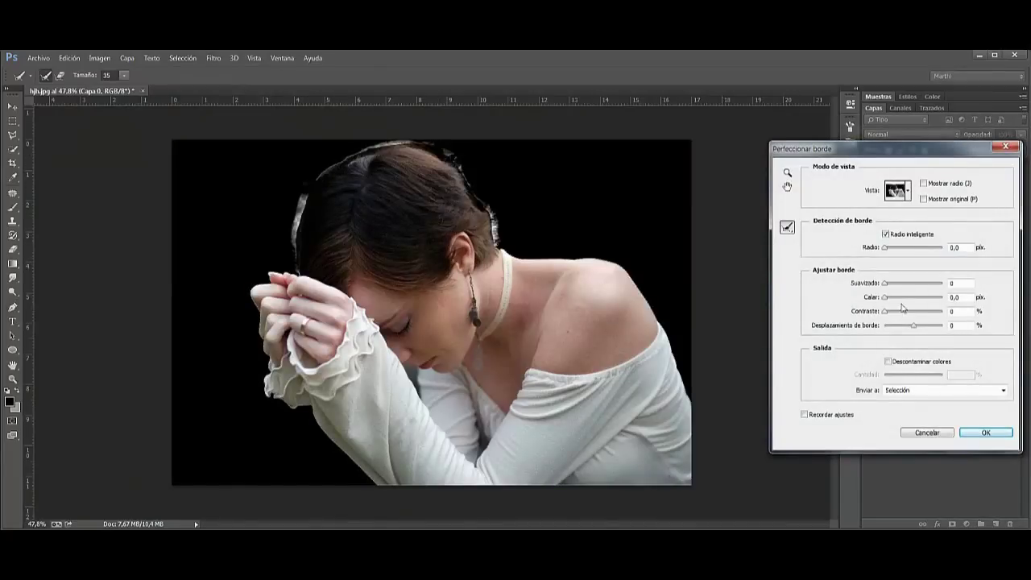
left_click(887, 361)
left_click(986, 432)
Delete the old unrefined layer and apply the cutout's mask permanently.
key("b")
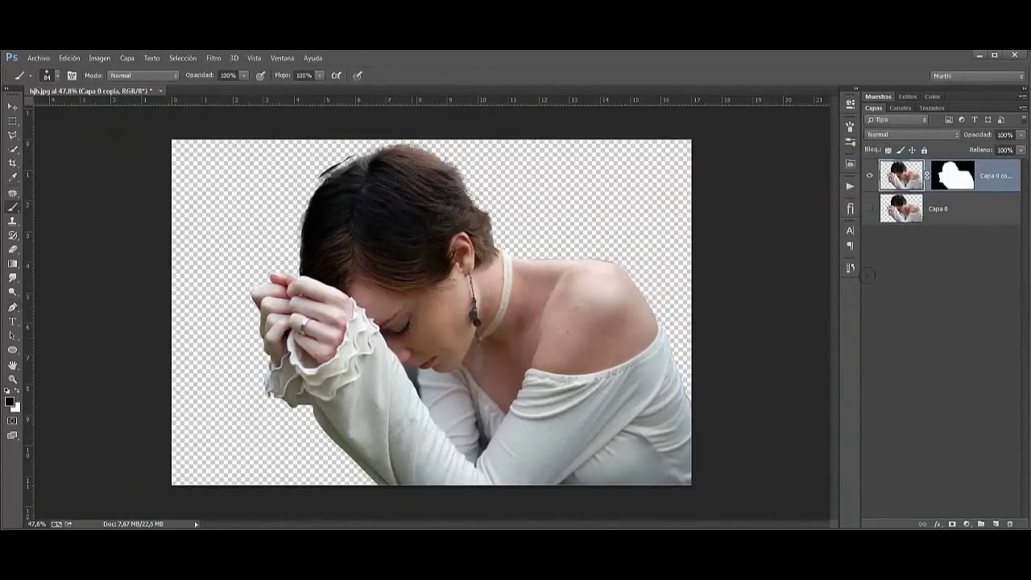
left_click(912, 211)
key("Delete")
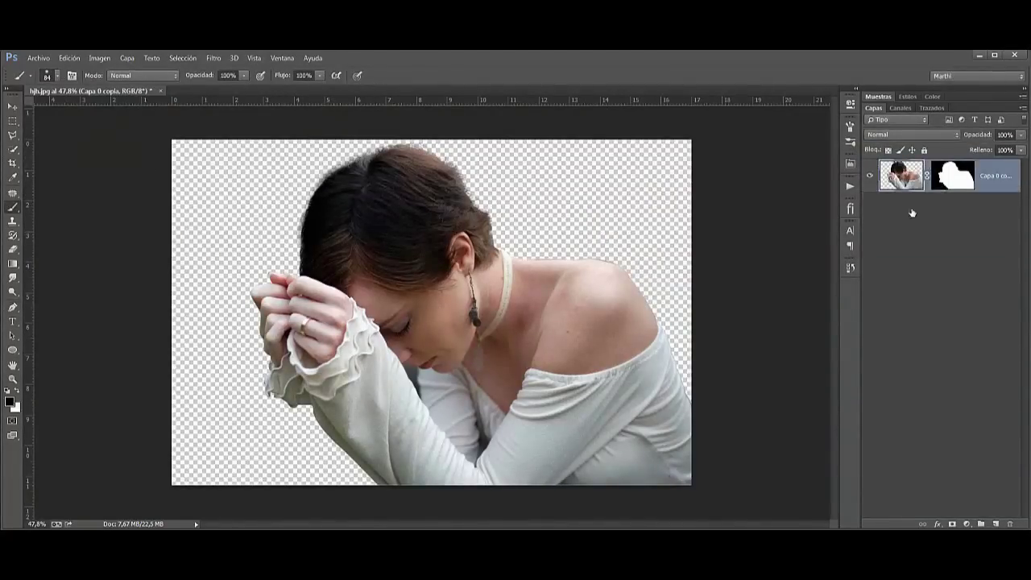
right_click(952, 176)
left_click(934, 242)
left_click(902, 175, "ctrl")
Contract and invert the selection, erase edge fringes, then scale the cutout slightly smaller.
key("shift+F6")
key("Return")
key("e")
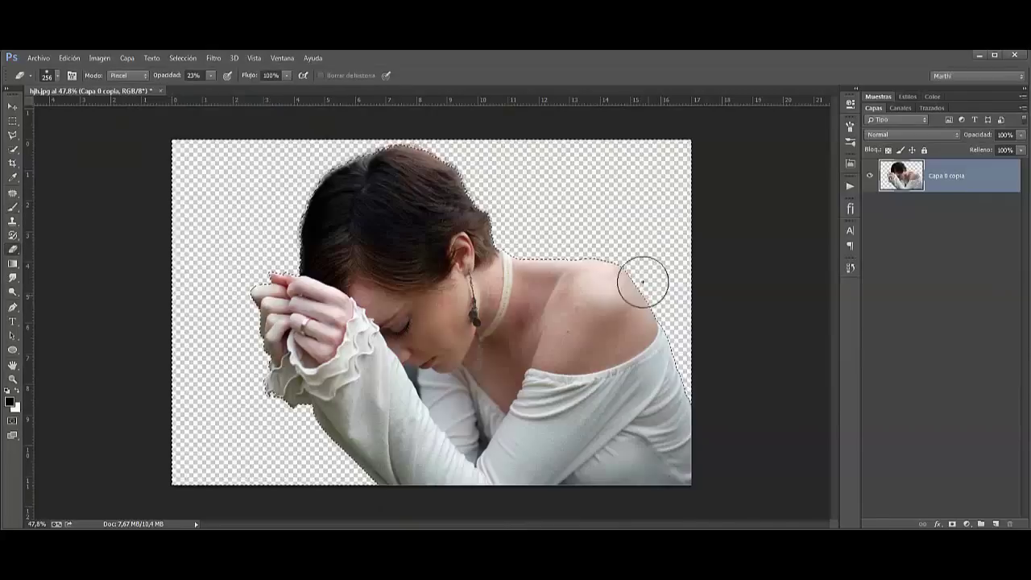
left_click(850, 267)
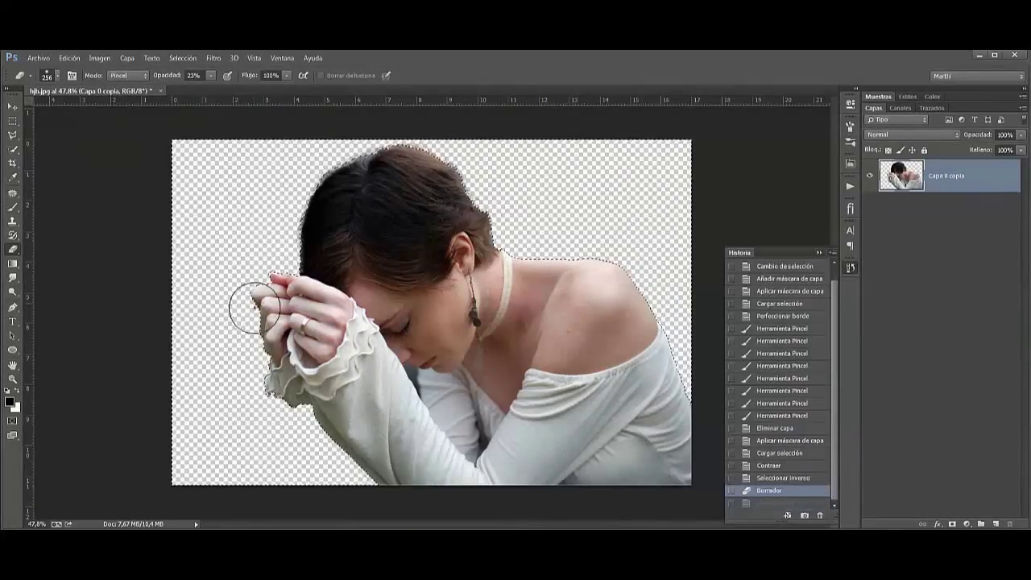
left_click(850, 267)
key("ctrl+d")
key("v")
key("ctrl+t")
key("Return")
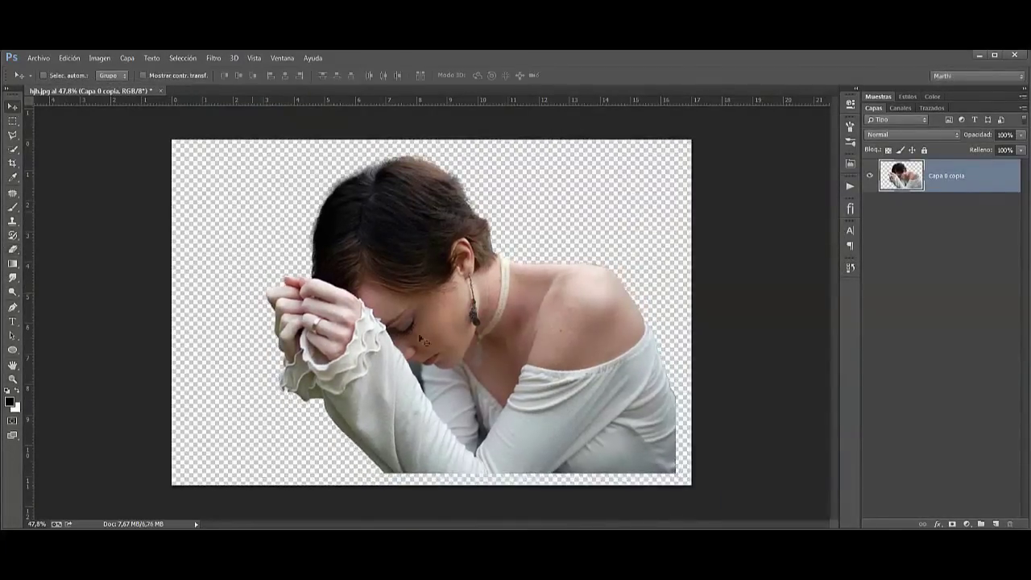
Rename the cutout layer 'original' and duplicate it as 'corrector'.
double_click(946, 176)
type("original")
key("Return")
key("ctrl+j")
double_click(946, 176)
type("correct")
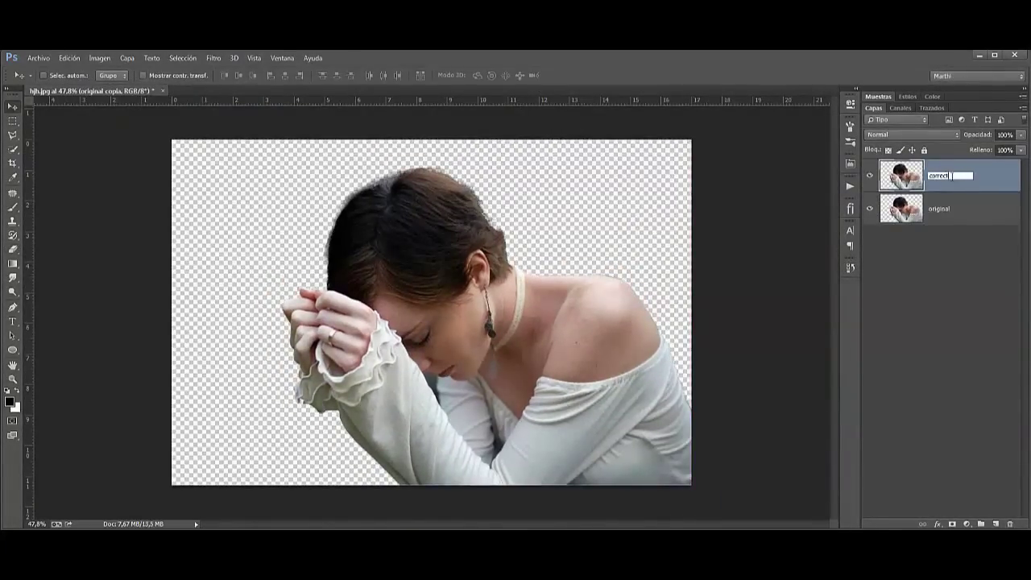
type("or")
key("Return")
Fill a new layer with dark red #660000 behind the woman.
left_click(946, 209)
left_click(996, 524)
left_click(9, 402)
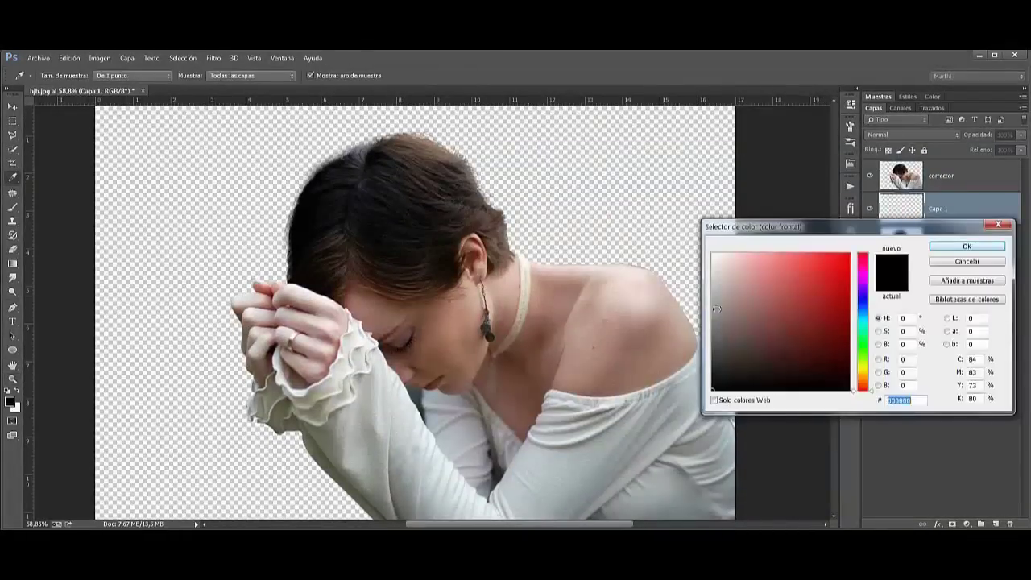
type("660000")
key("Return")
key("alt+BackSpace")
key("alt+bracketright")
Load the corrector layer's outline as a selection, deselect, and switch to patching a shoulder spot.
left_click(183, 58)
left_click(283, 95)
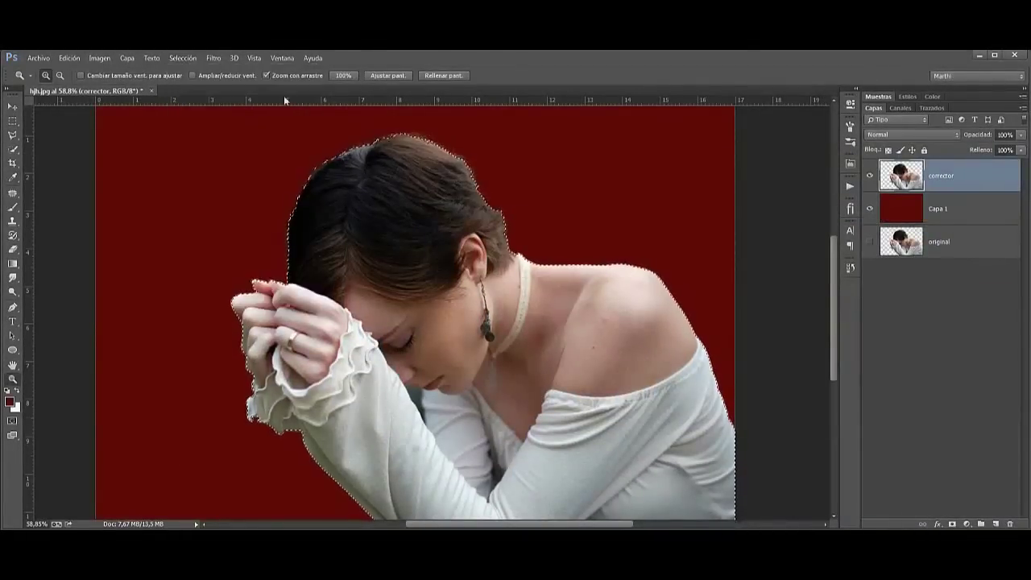
key("ctrl+d")
key("e")
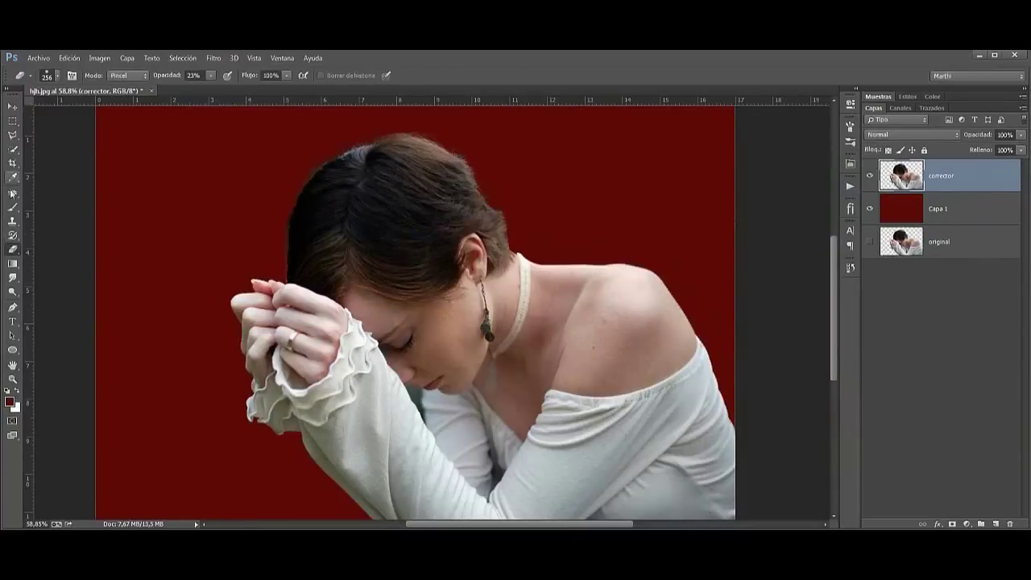
key("j")
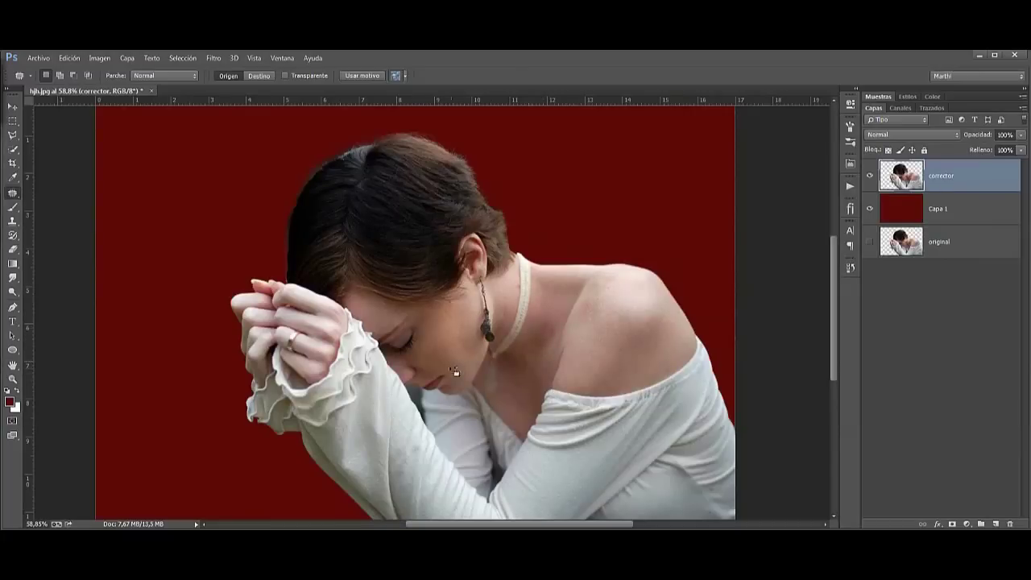
Duplicate corrector as 'superficie', apply Surface Blur, and add a black hiding mask.
key("ctrl+j")
key("s")
type("superficie")
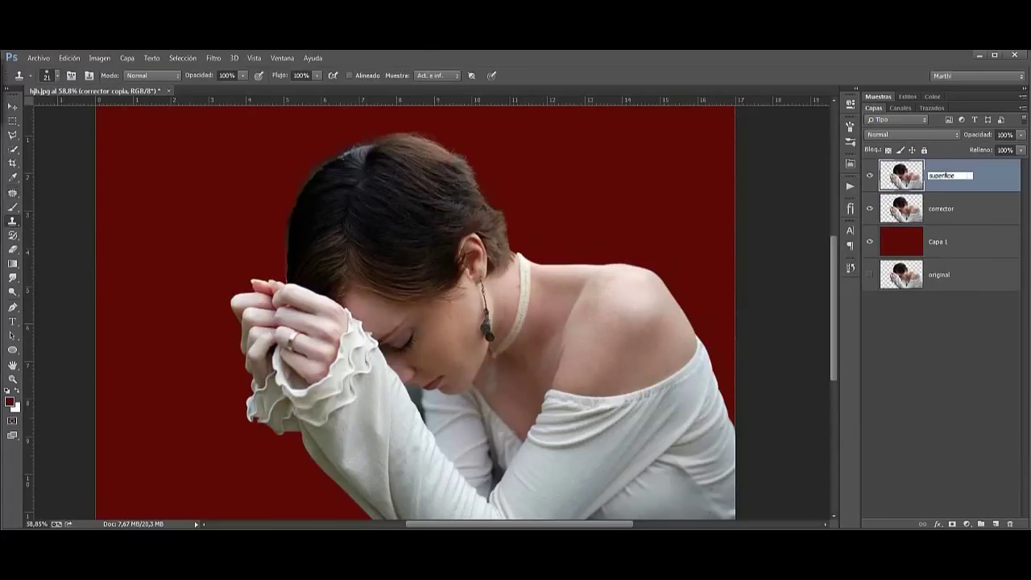
left_click(214, 58)
left_click(439, 306)
left_click(846, 158)
left_click(952, 523, "alt")
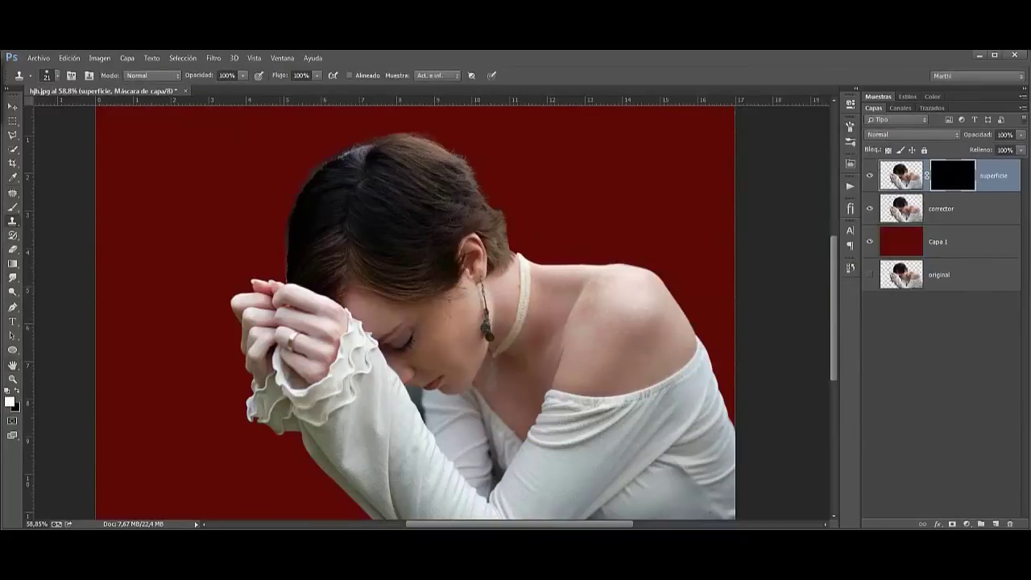
key("b")
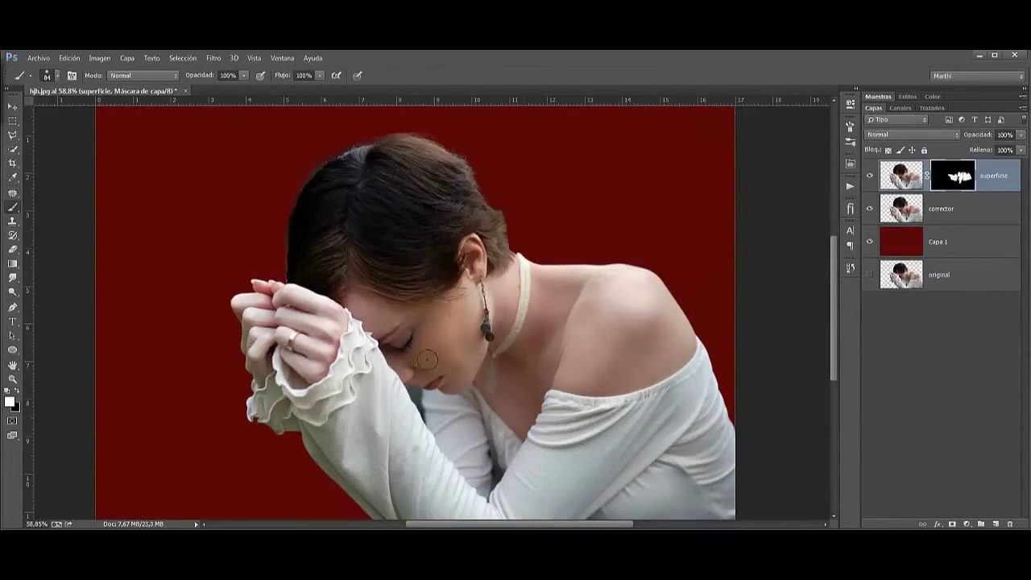
Blend the shoulder skin tones with the Mixer Brush on new layer Capa 2.
left_click(981, 524)
right_click(12, 207)
left_click(73, 246)
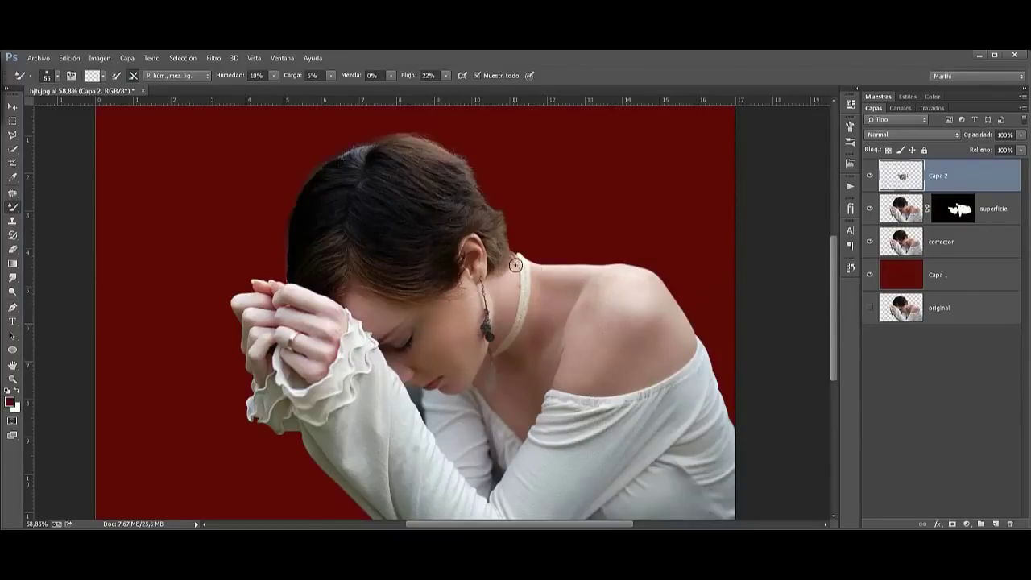
right_click(519, 356)
key("Escape")
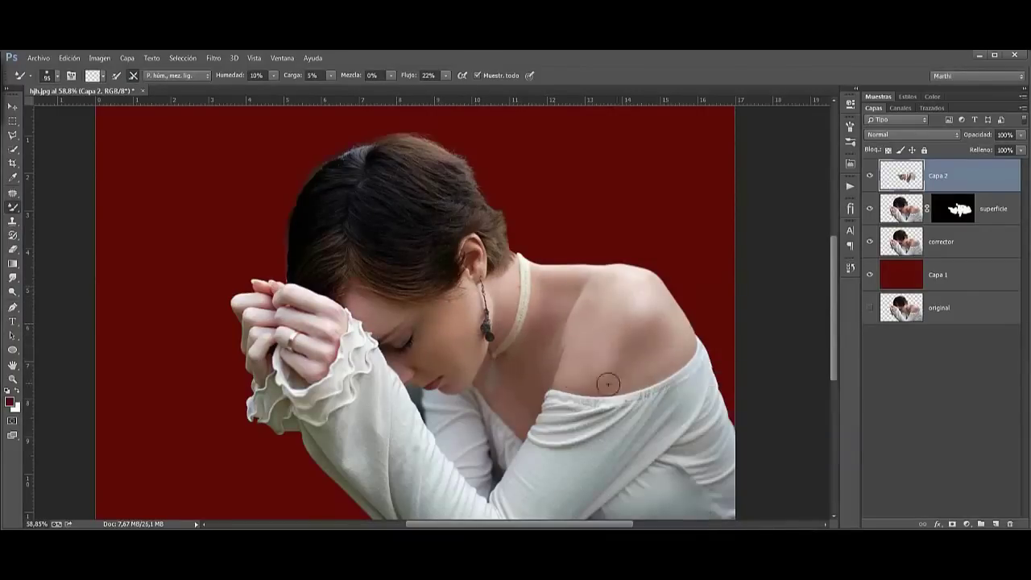
left_click_drag(608, 384, 583, 383)
key("e")
right_click(624, 342)
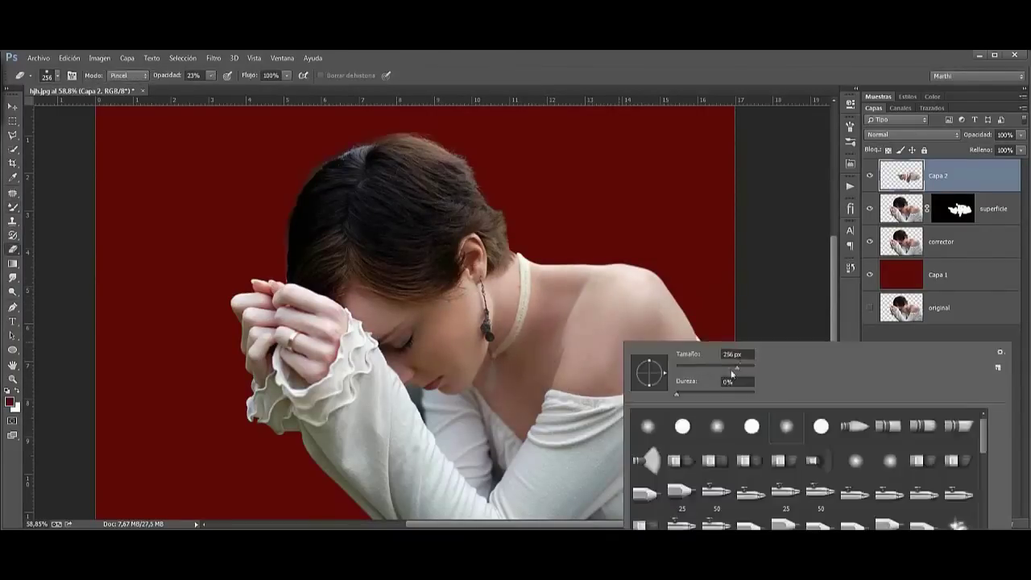
key("Escape")
key("b")
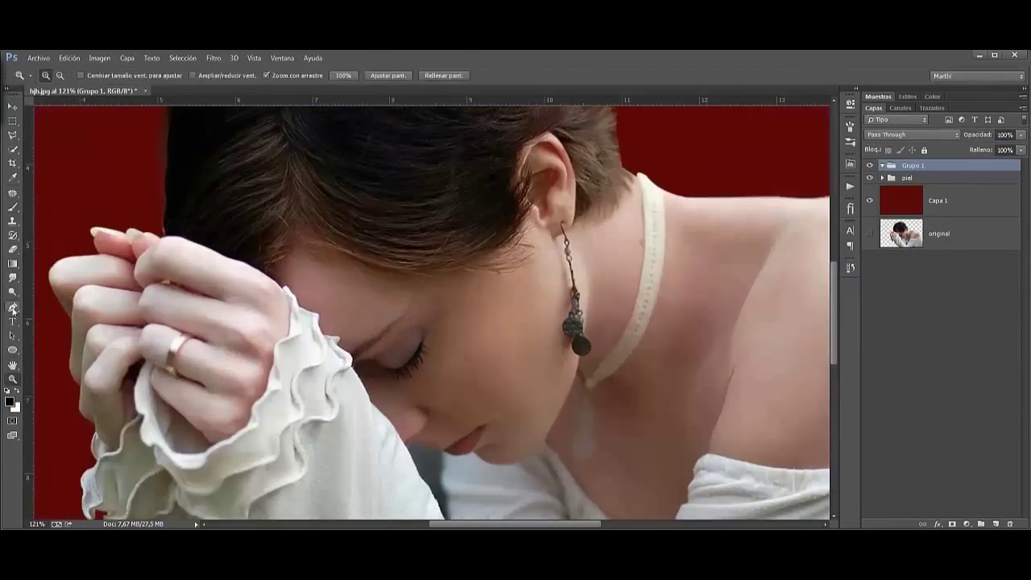
Draw a path along the closed eye and stroke it as eyeliner on a new layer.
left_click(12, 308)
left_click(378, 365)
right_click(429, 322)
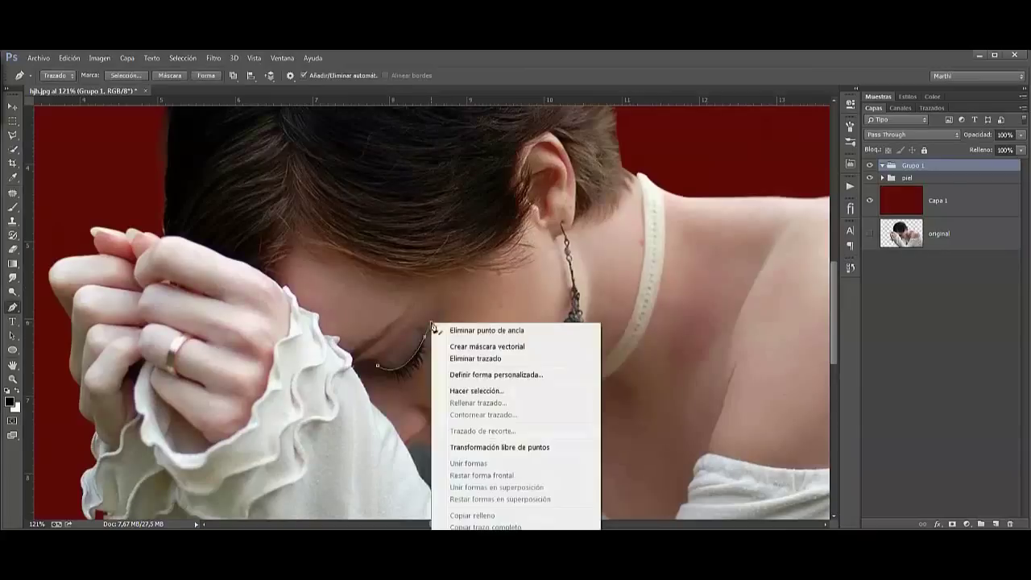
left_click(451, 393)
left_click(594, 220)
key("ctrl+shift+alt+n")
right_click(428, 343)
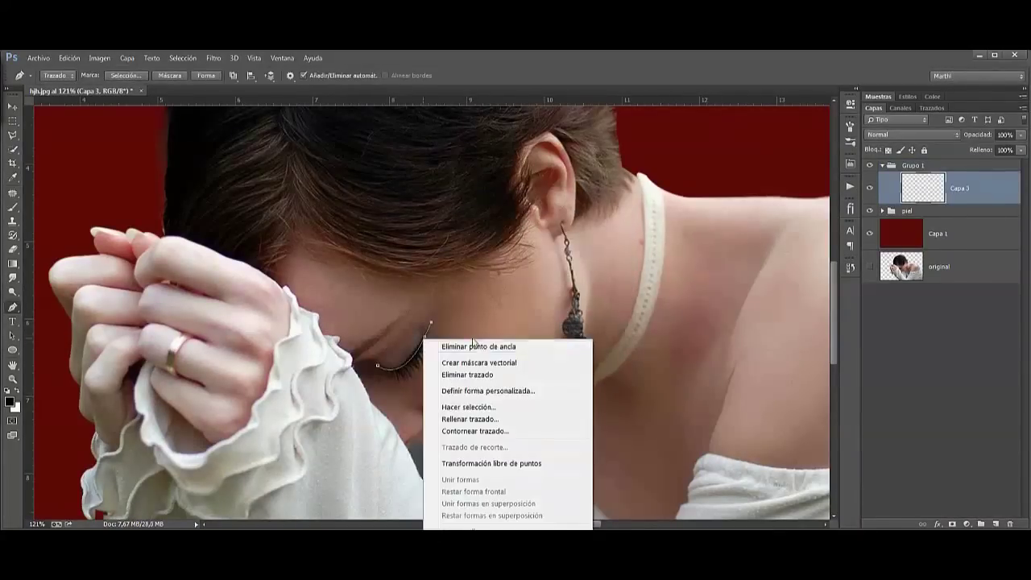
left_click(451, 426)
Duplicate the eyeliner layer and soften it with Gaussian Blur.
key("ctrl+j")
left_click(214, 58)
left_click(453, 308)
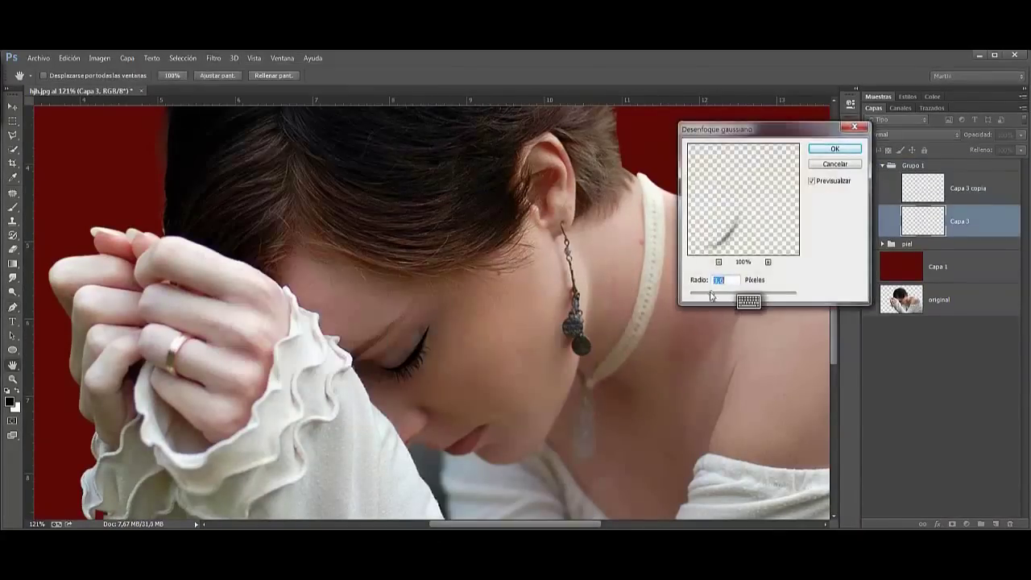
left_click(833, 147)
Paint a soft white eyelid highlight on a new layer set to Overlay.
left_click(958, 220)
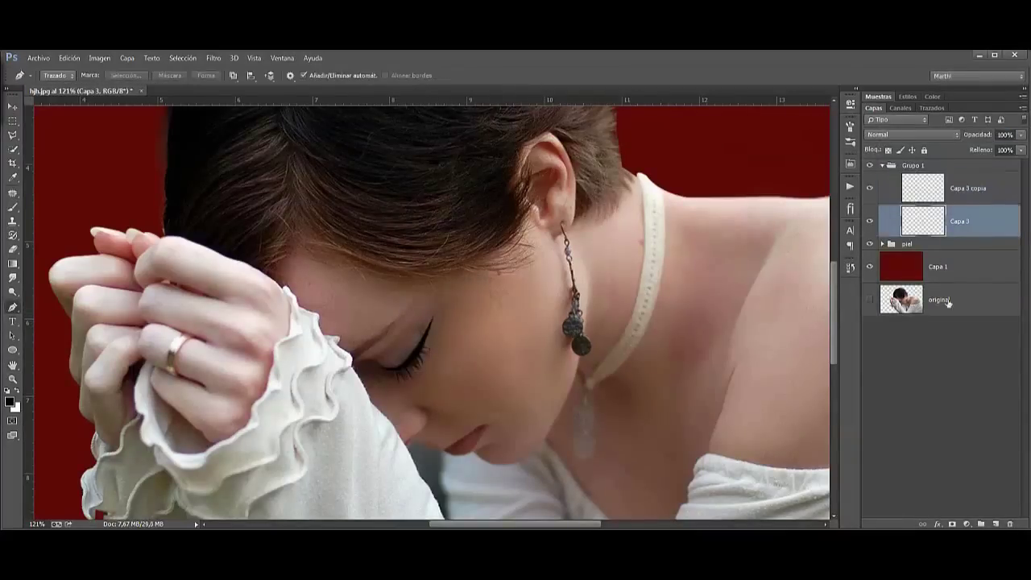
key("ctrl+shift+alt+n")
key("b")
right_click(396, 253)
left_click(9, 401)
left_click(978, 244)
key("shift+alt+o")
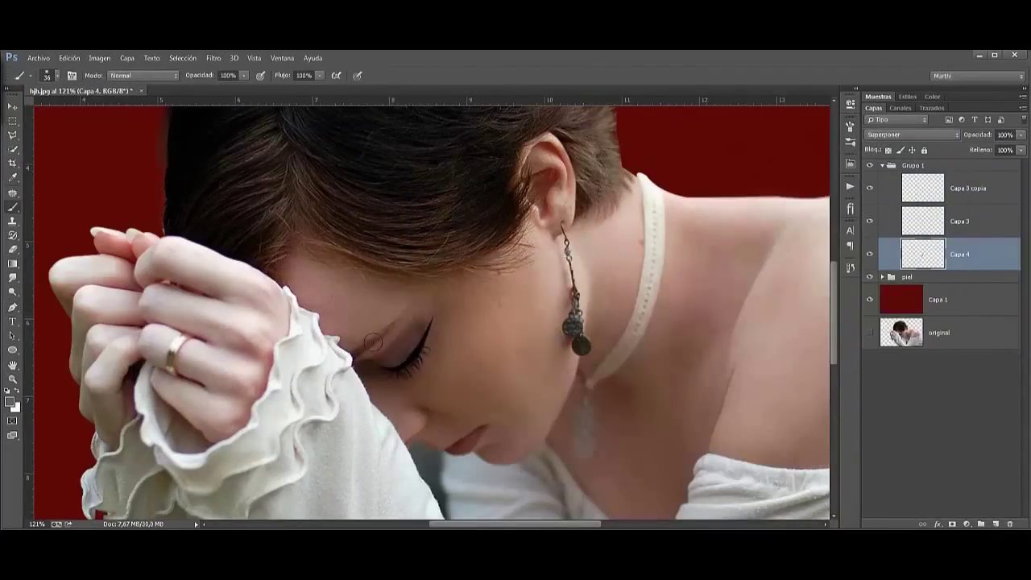
Add a second Overlay highlight layer above Capa 4 for the eyelid.
key("z")
key("ctrl+0")
left_click(958, 221)
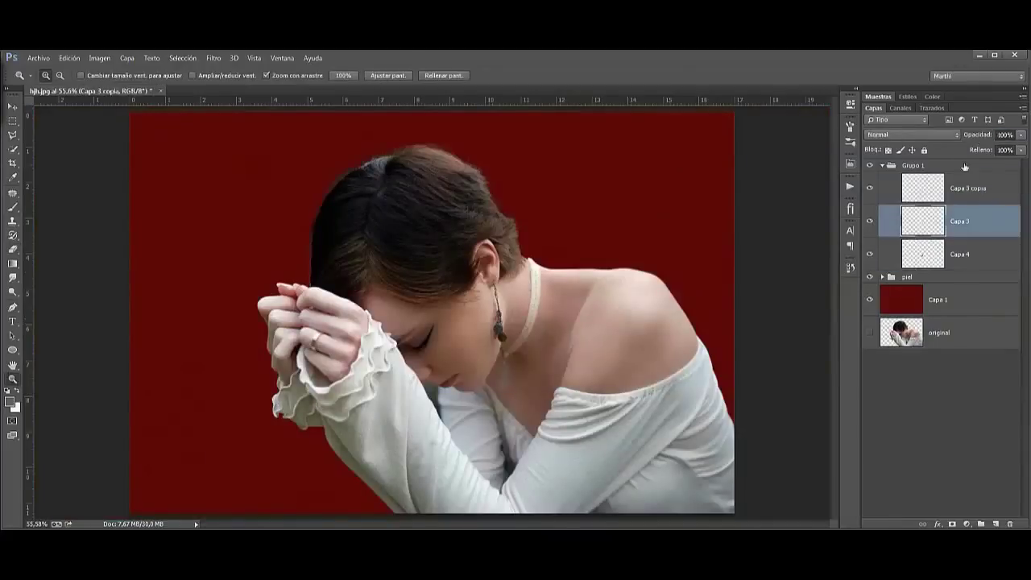
left_click(958, 254)
key("ctrl+shift+alt+n")
key("b")
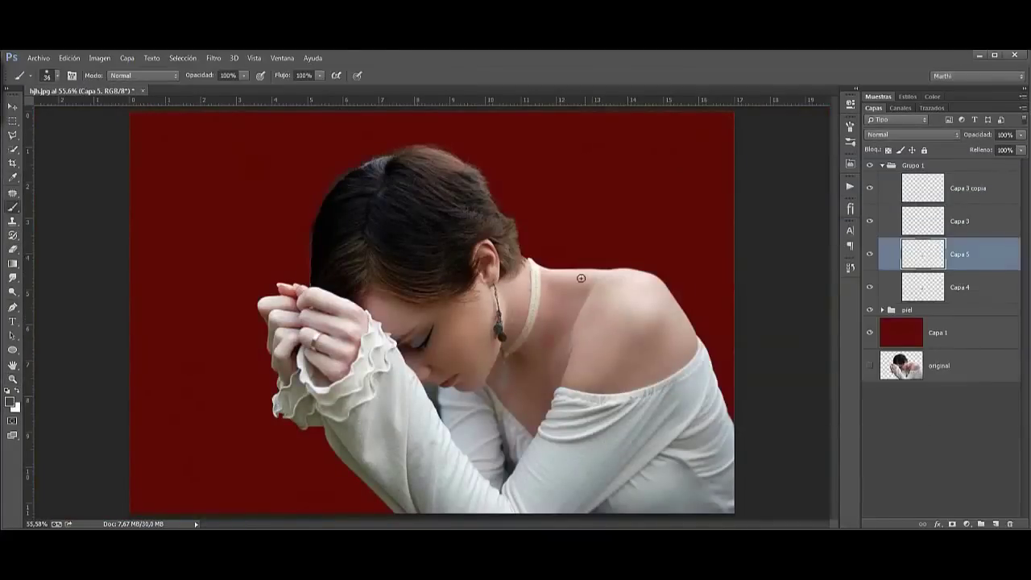
key("shift+alt+o")
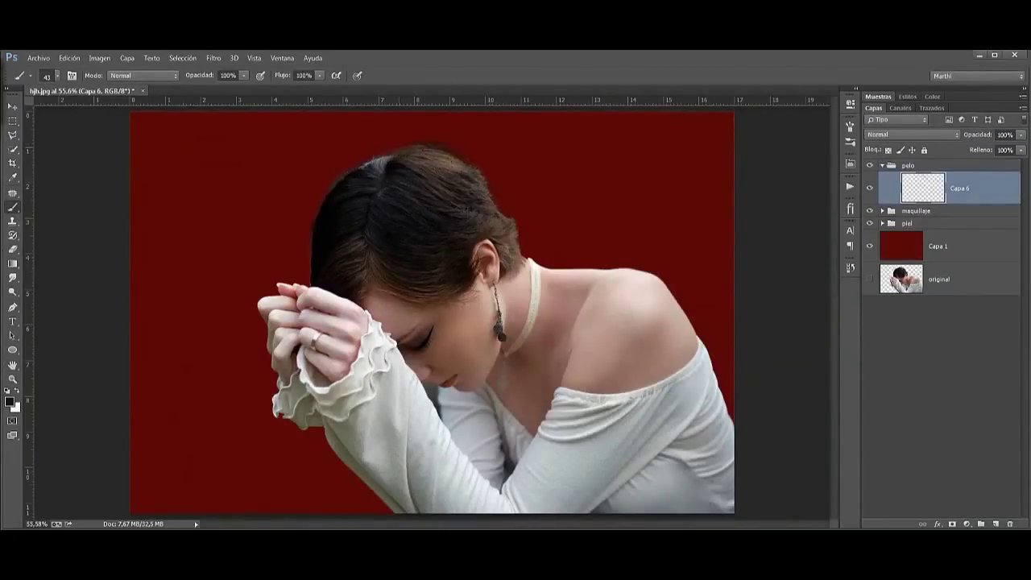
Darken the top of the hair and the strand by the neck with a size-59 brush.
left_click_drag(416, 153, 475, 177)
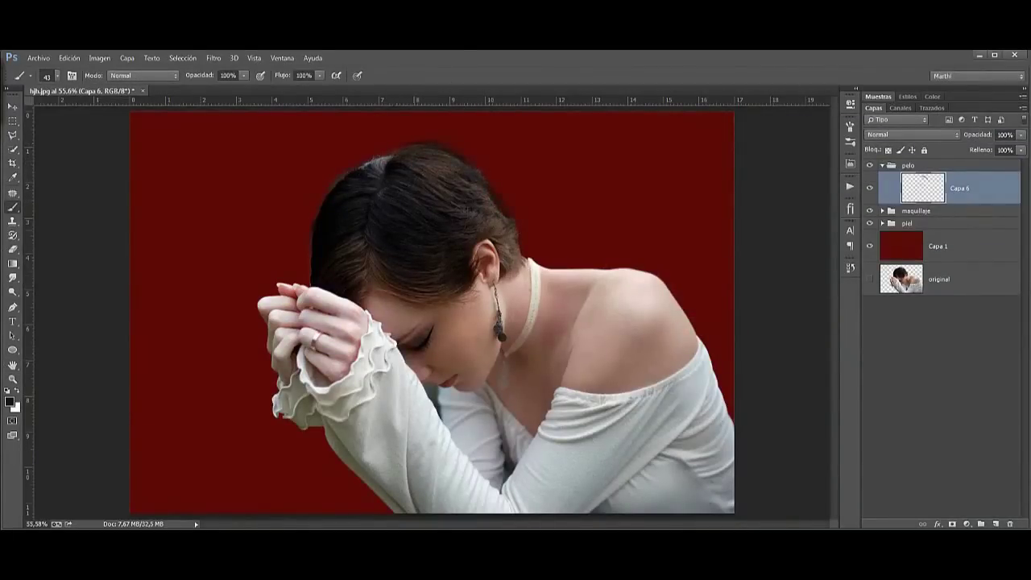
key("bracketright")
key("bracketright")
key("bracketright")
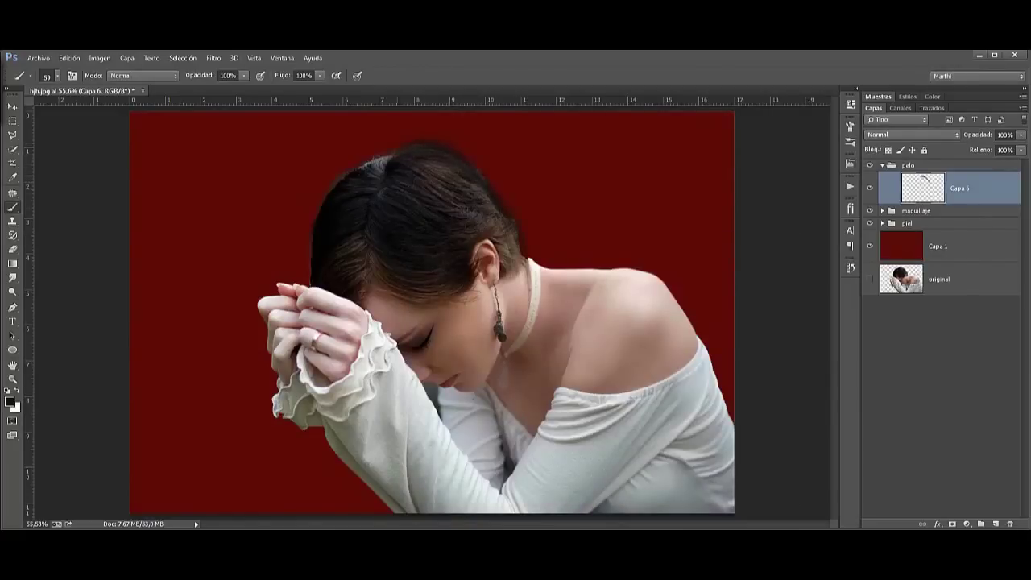
left_click_drag(524, 305, 520, 304)
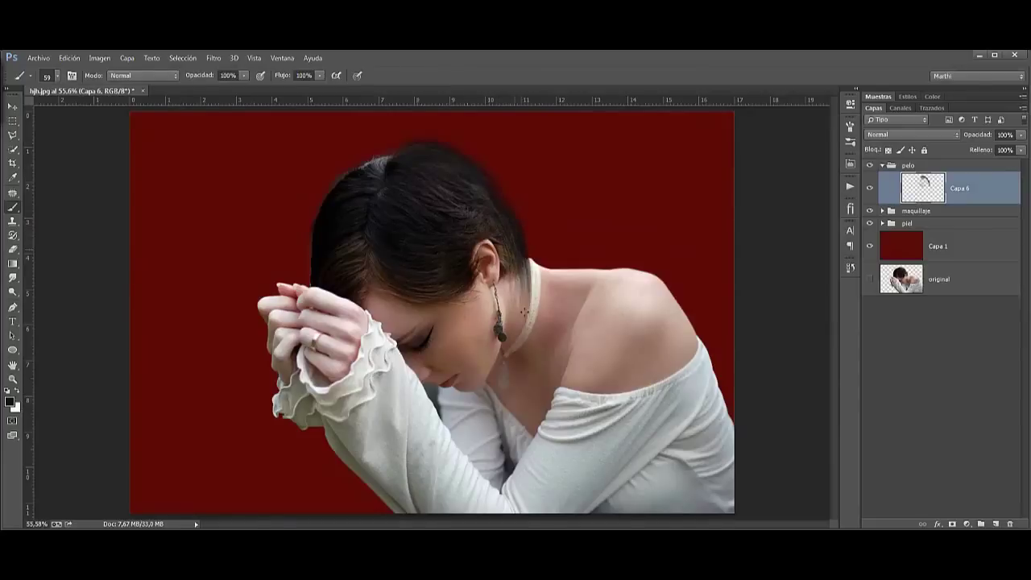
left_click_drag(524, 311, 519, 326)
Paint light grey strands over the hair.
left_click(9, 401)
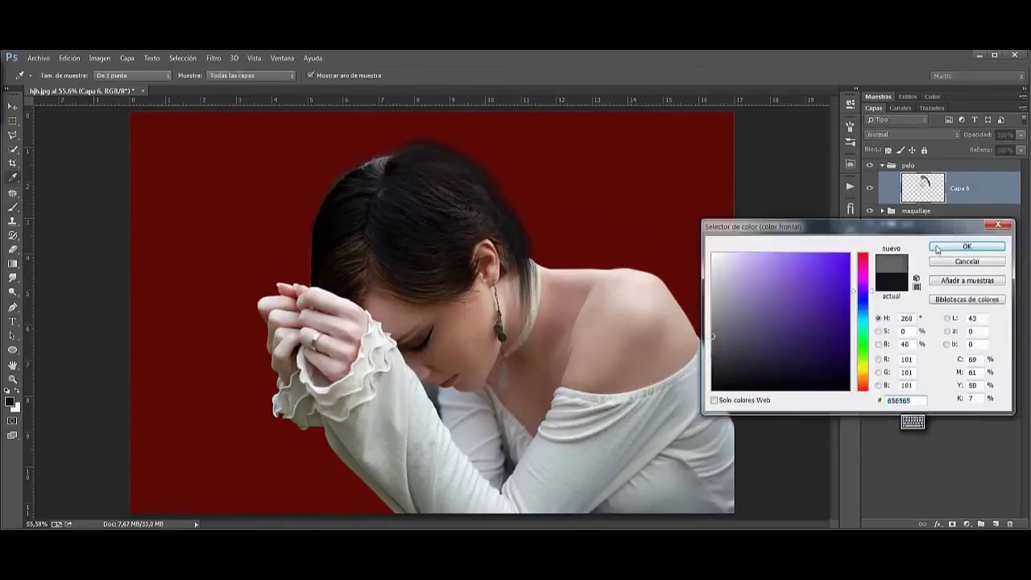
left_click(966, 239)
left_click(996, 524)
left_click_drag(499, 197, 520, 274)
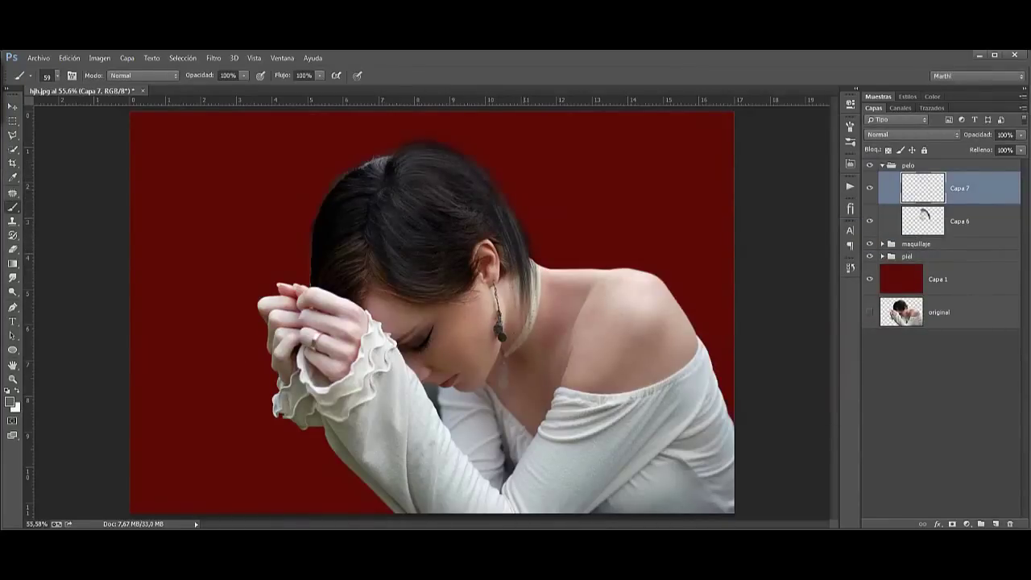
mouse_move(459, 173)
left_mouse_down()
mouse_move(403, 258)
mouse_move(434, 282)
left_mouse_up()
left_click_drag(467, 213, 499, 258)
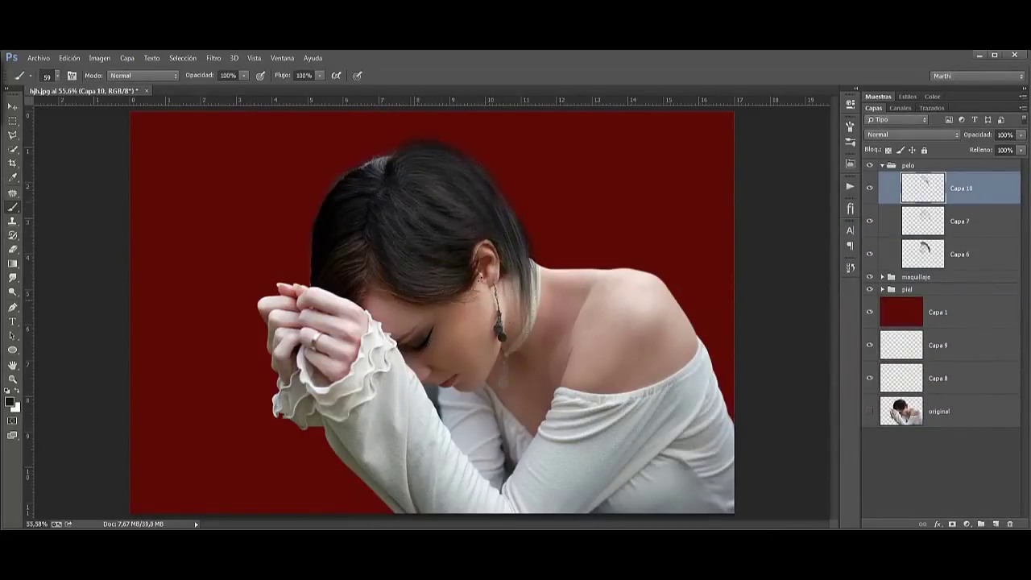
Darken the hair strands beside the neck with a size-57 brush and review History.
right_click(426, 217)
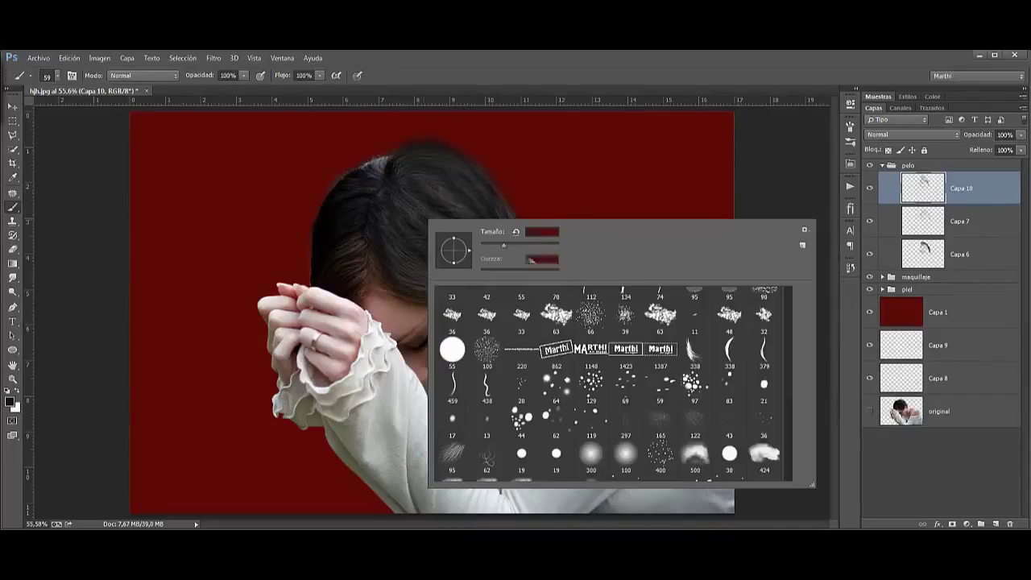
left_click_drag(533, 259, 528, 260)
key("Return")
left_click_drag(521, 222, 518, 338)
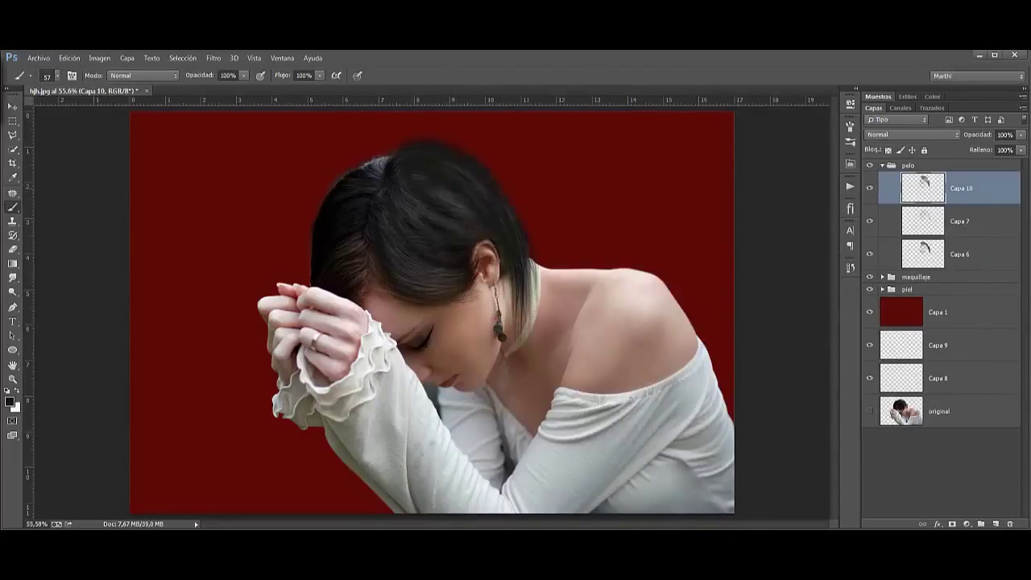
left_click_drag(525, 246, 519, 344)
left_click_drag(522, 284, 520, 355)
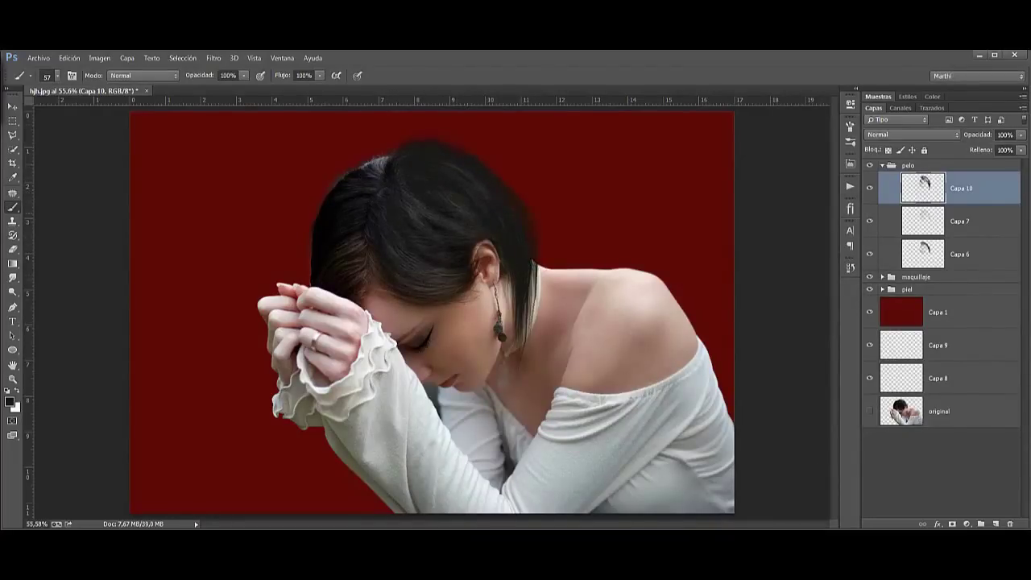
left_click(850, 266)
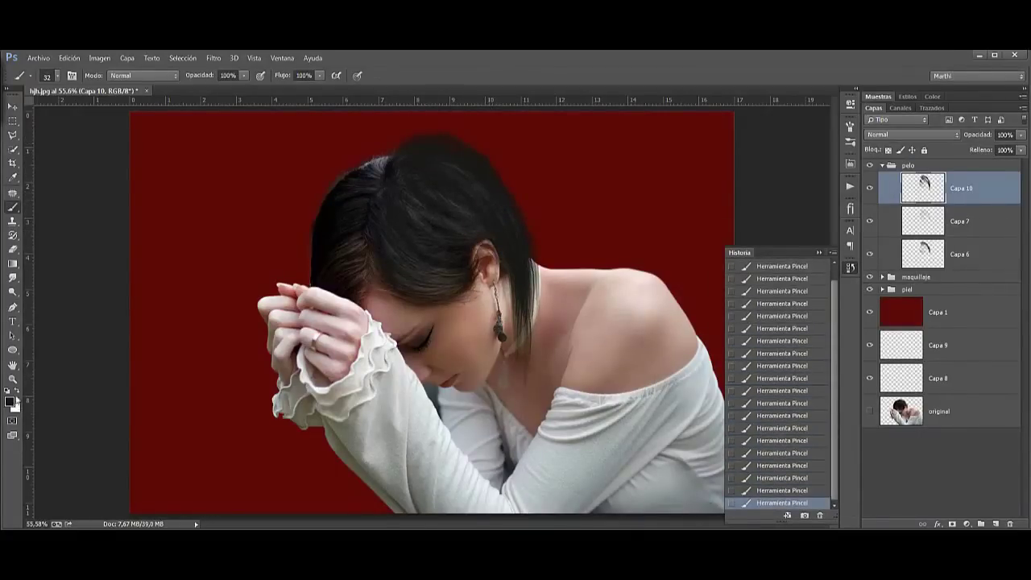
Paint more hair strands on a new layer.
key("ctrl+shift+alt+n")
right_click(432, 327)
type("43")
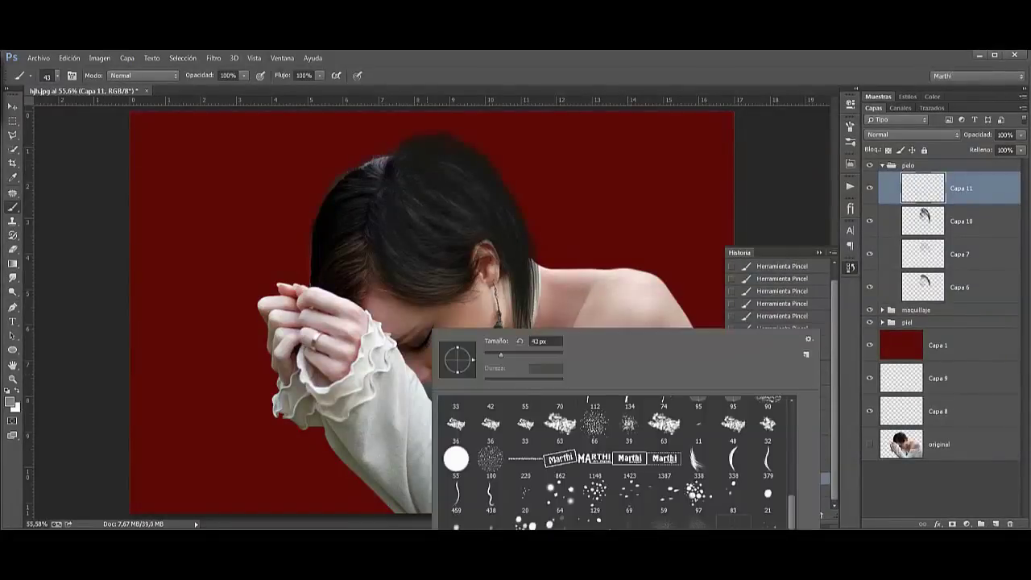
key("Return")
left_click_drag(508, 216, 515, 258)
left_click_drag(403, 187, 390, 242)
left_click_drag(411, 170, 465, 193)
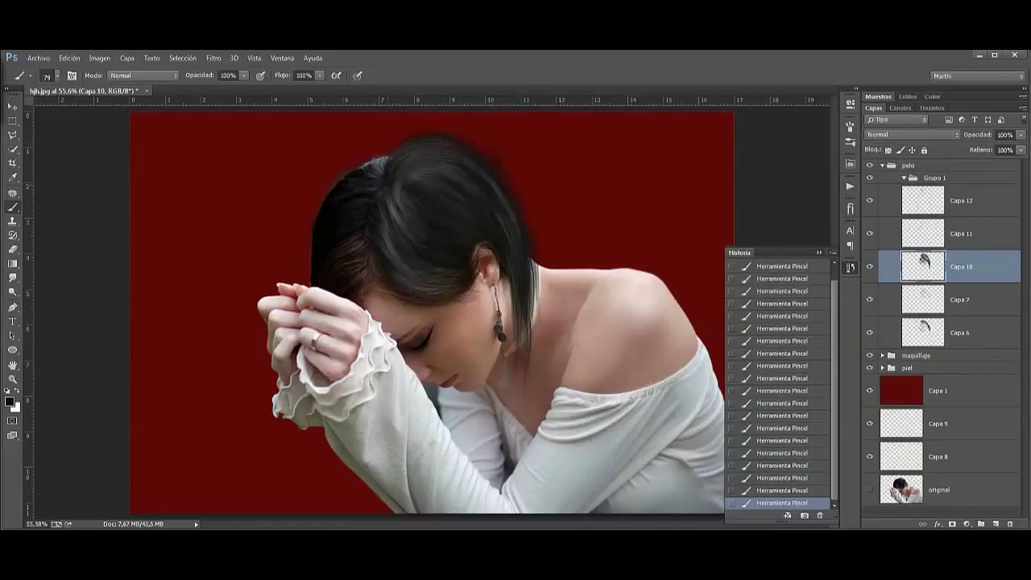
Group the hair layers into Grupo 2 and paint strokes on a new layer inside it.
left_click(935, 178)
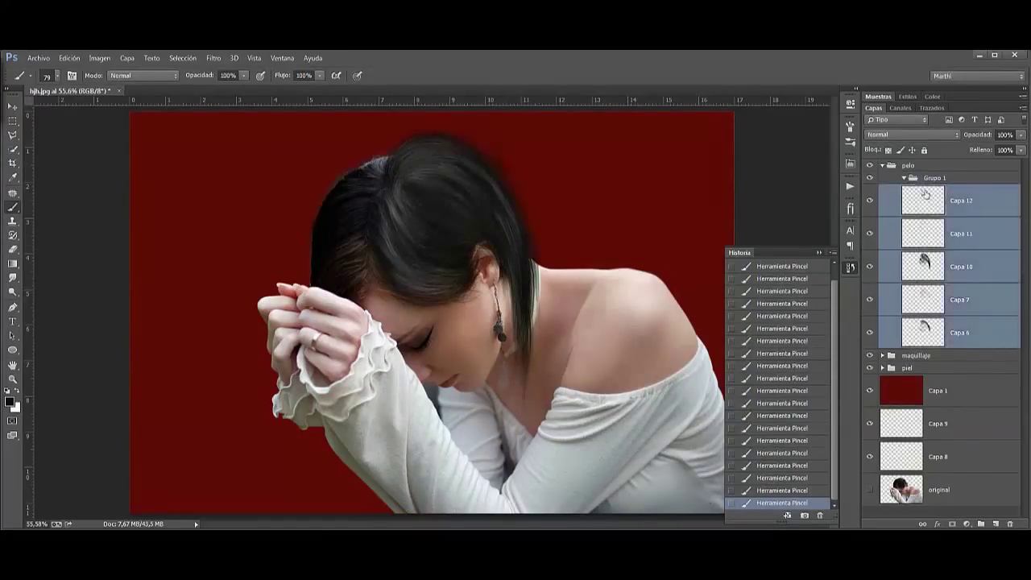
key("ctrl+g")
key("ctrl+alt+shift+n")
left_click_drag(358, 157, 383, 169)
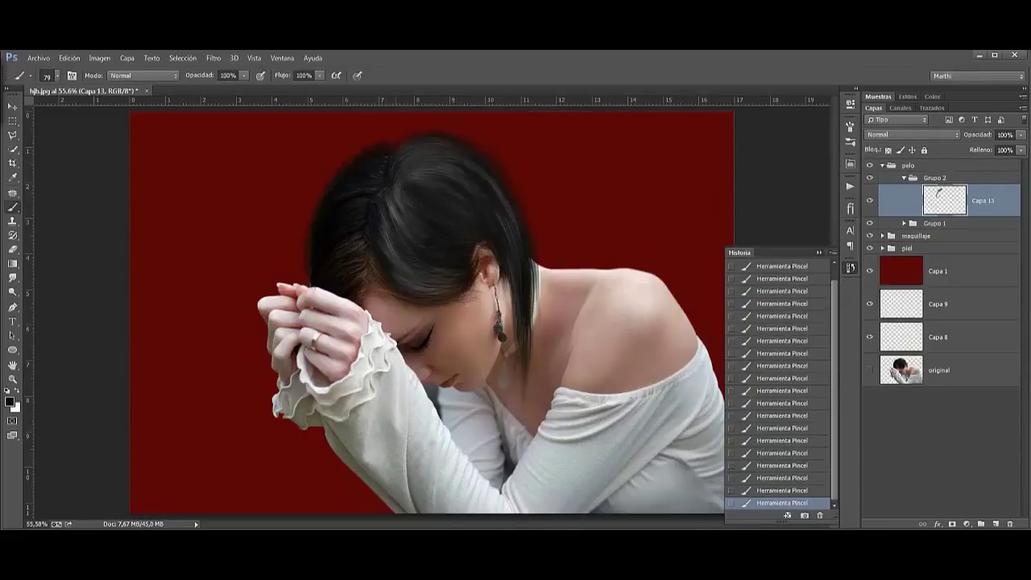
Add layer Capa 14, reorder it, and nudge the painted hair strokes slightly.
key("ctrl+alt+shift+n")
key("ctrl+bracketright")
key("v")
left_click_drag(375, 168, 378, 170)
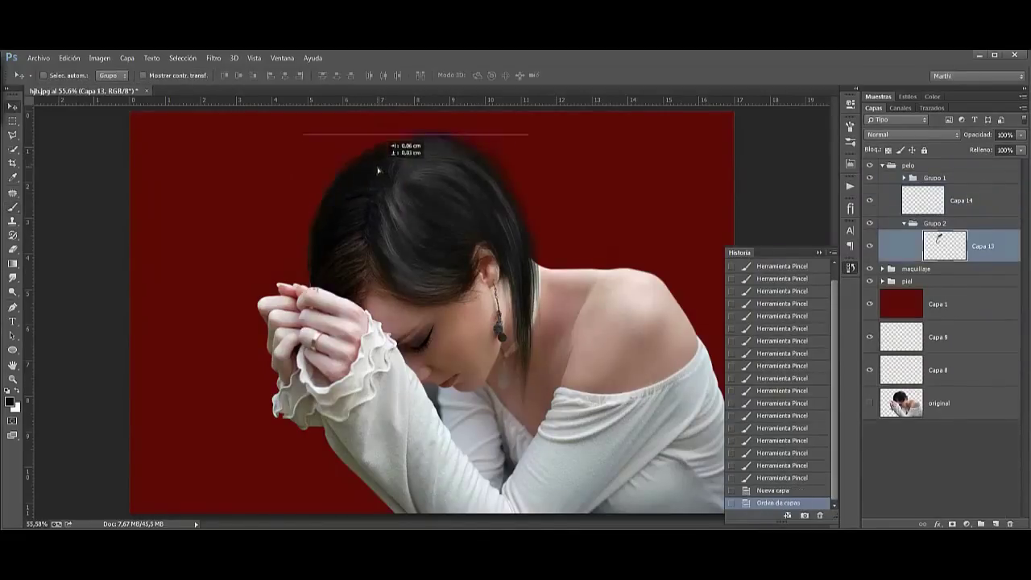
key("b")
Paint hair strokes with a size-33 brush on a new layer.
key("ctrl+alt+shift+n")
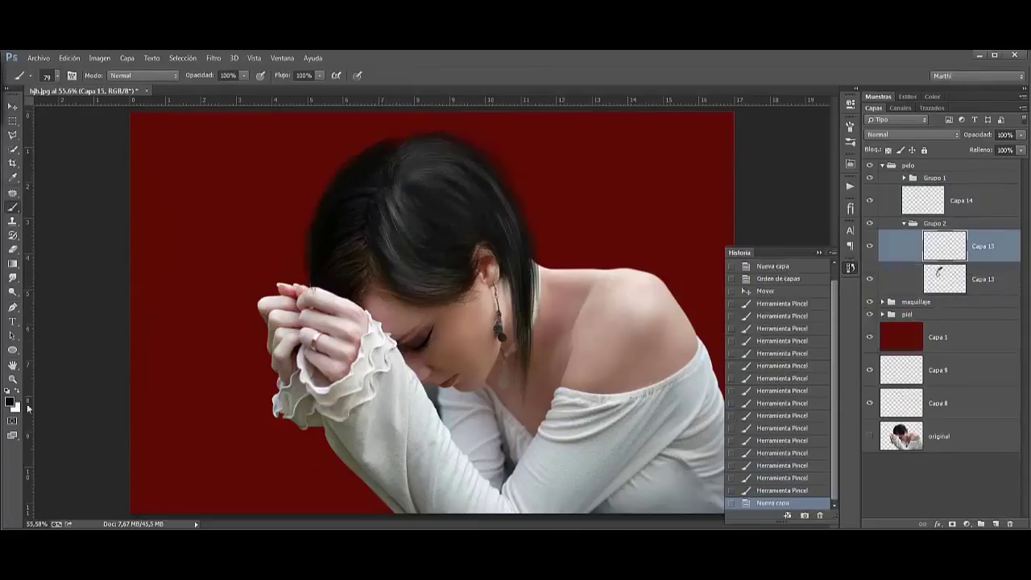
right_click(525, 309)
double_click(640, 326)
type("33")
key("Return")
left_click(816, 483)
left_click_drag(358, 157, 385, 173)
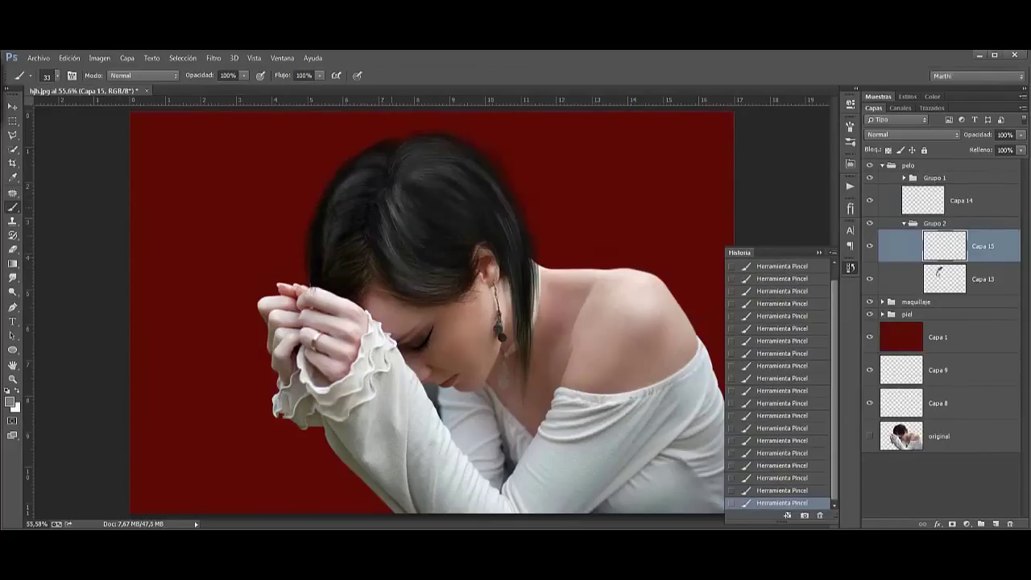
Paint white highlight strands on Capa 16 and another new layer near the top of the head.
key("ctrl+shift+alt+n")
key("x")
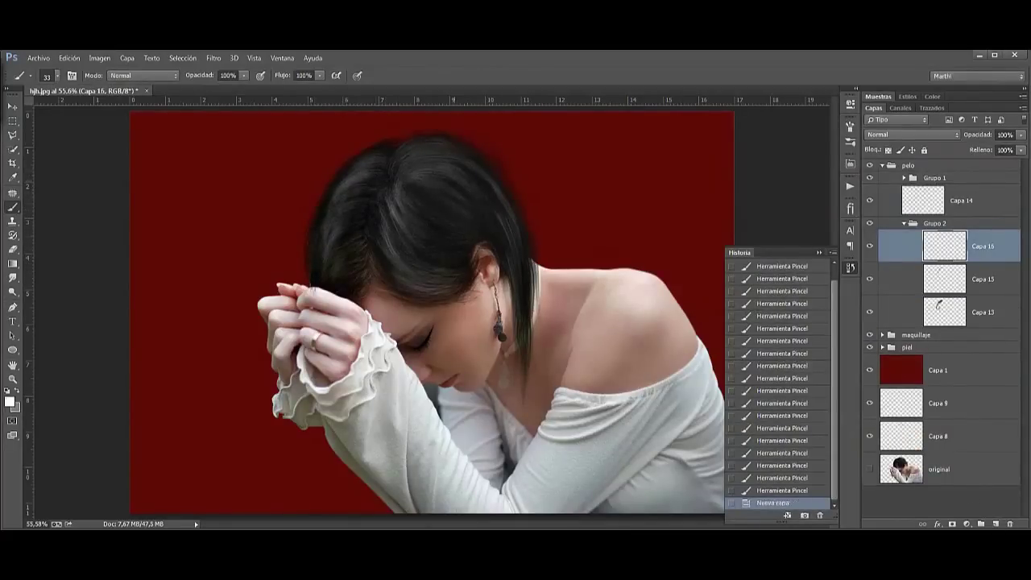
mouse_move(375, 166)
left_mouse_down()
mouse_move(351, 189)
mouse_move(334, 258)
left_mouse_up()
left_click(934, 178)
key("ctrl+shift+alt+n")
mouse_move(412, 150)
left_mouse_down()
mouse_move(482, 176)
mouse_move(401, 239)
left_mouse_up()
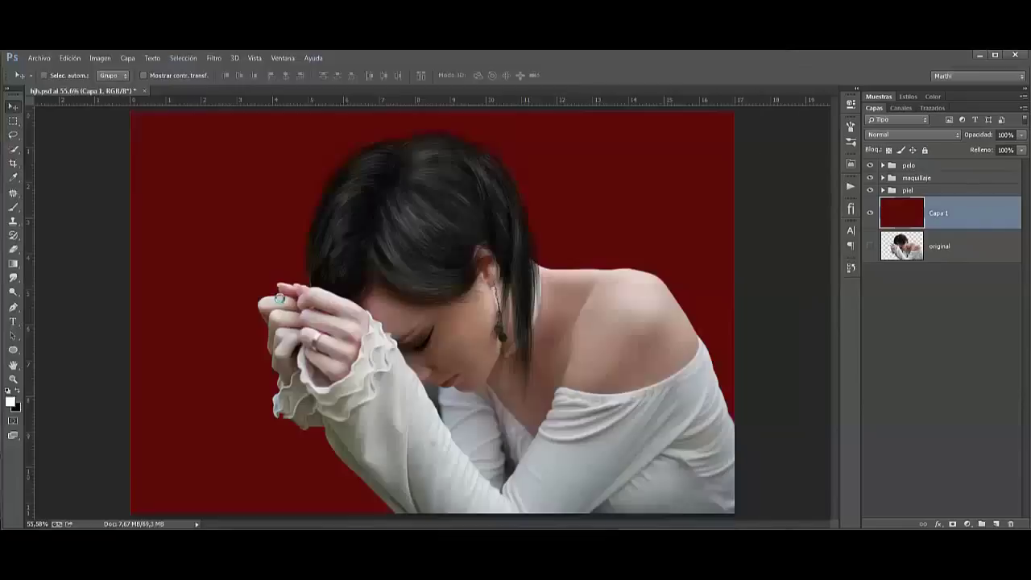
Commit the resized aurora sky and soften it with Surface Blur.
key("Return")
left_click(214, 58)
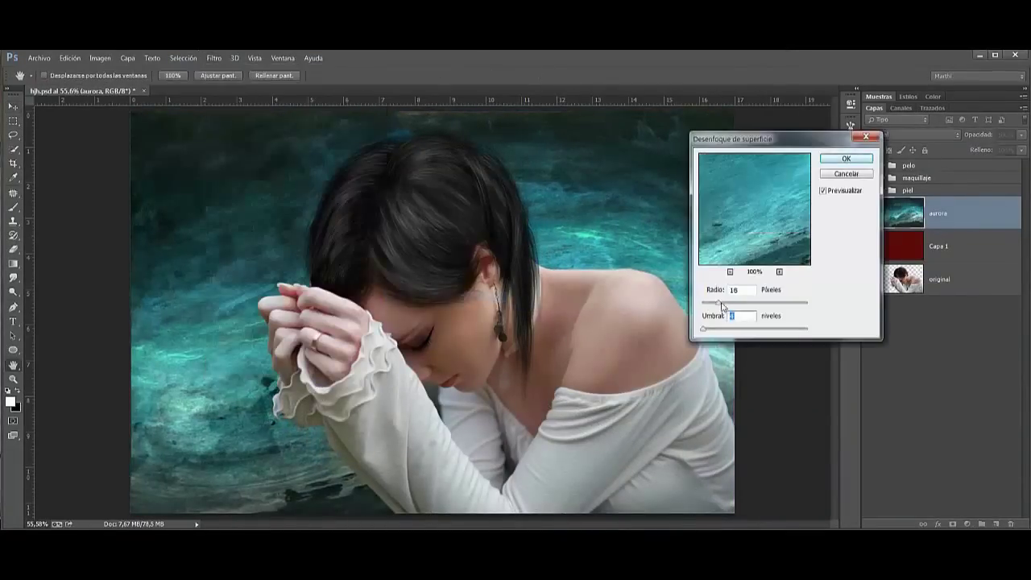
left_click(458, 207)
left_click(834, 148)
Duplicate the sky as an Overlay layer with a Clouds-filled mask and reduced opacity.
key("ctrl+j")
left_click(912, 134)
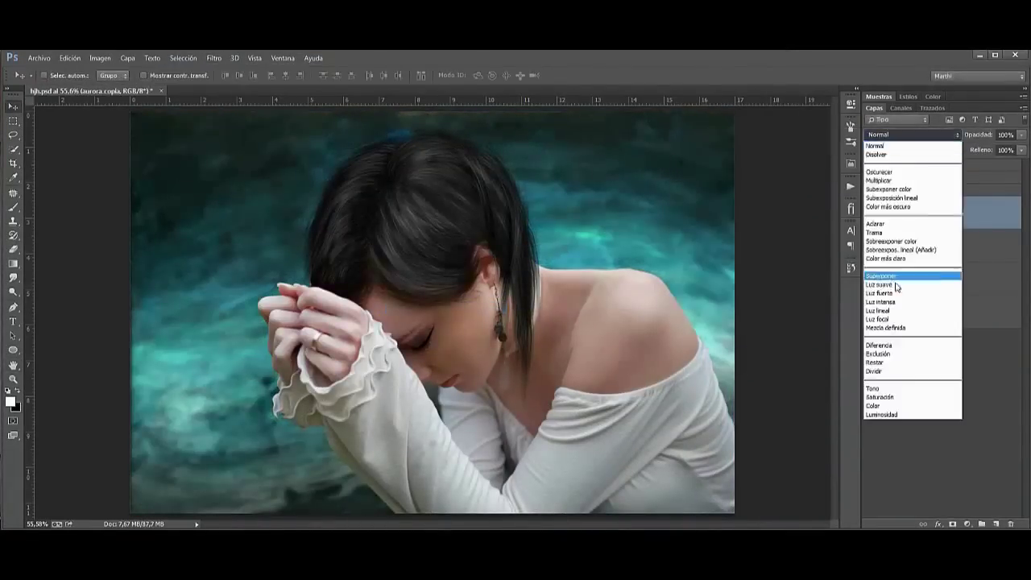
left_click(913, 306)
left_click(952, 524)
left_click(214, 58)
left_click(418, 277)
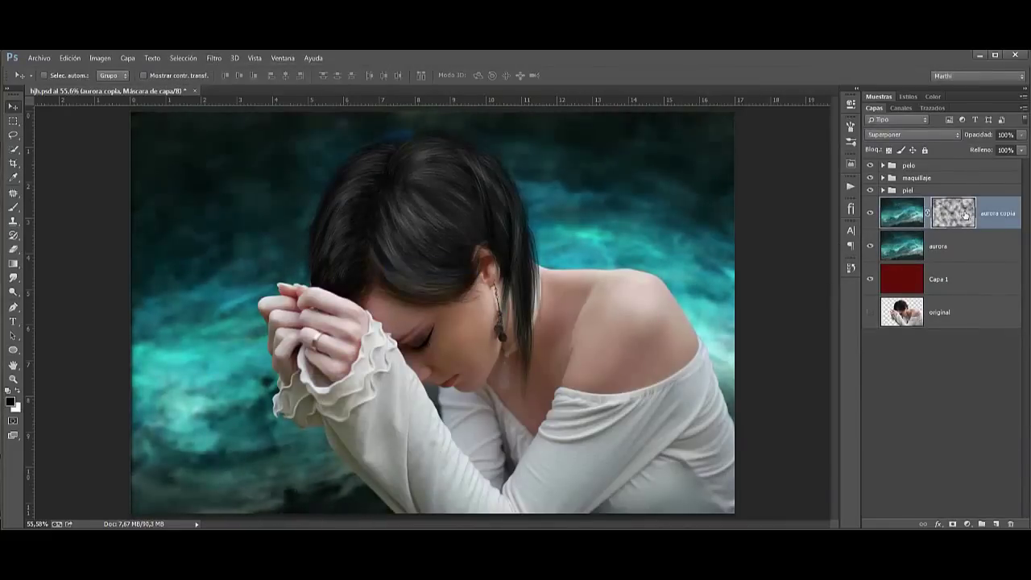
left_click_drag(979, 135, 954, 134)
Place the pink bubblewrap over the canvas, blur it, and blend it as Overlay at lower opacity.
left_click(39, 58)
left_click(56, 264)
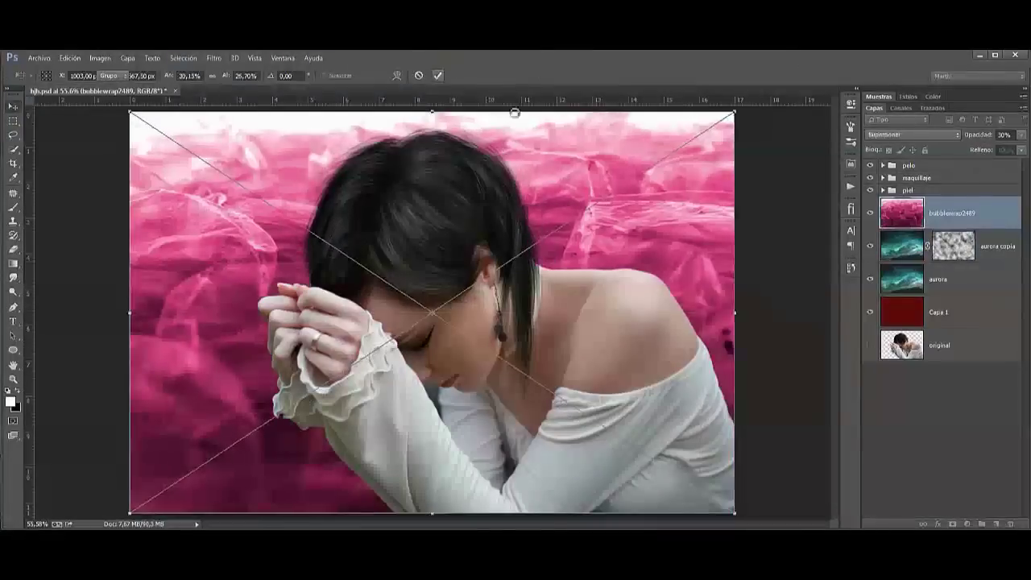
key("Return")
left_click(834, 148)
left_click(912, 134)
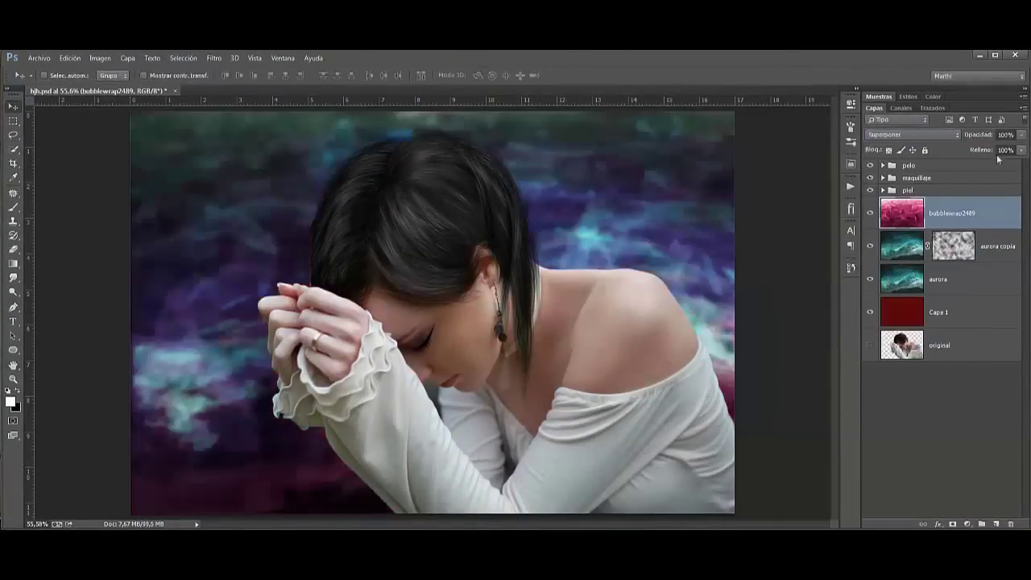
left_click(912, 306)
left_click_drag(979, 134, 966, 134)
Place the tree image into the composite.
left_click(38, 58)
left_click(56, 264)
double_click(746, 145)
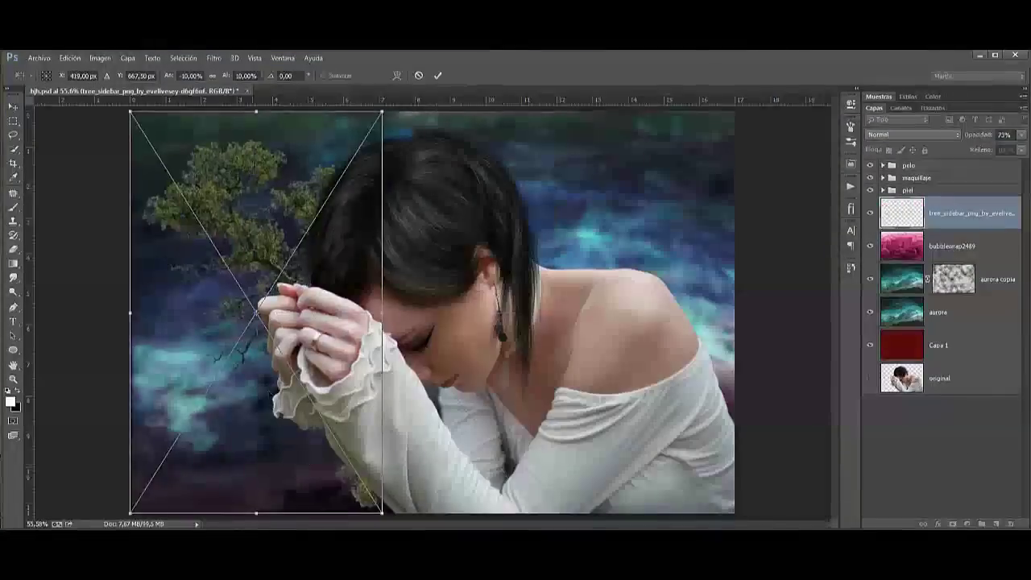
Commit the flipped tree, rasterize it, and apply the Oil Paint filter.
key("Return")
key("Return")
right_click(973, 212)
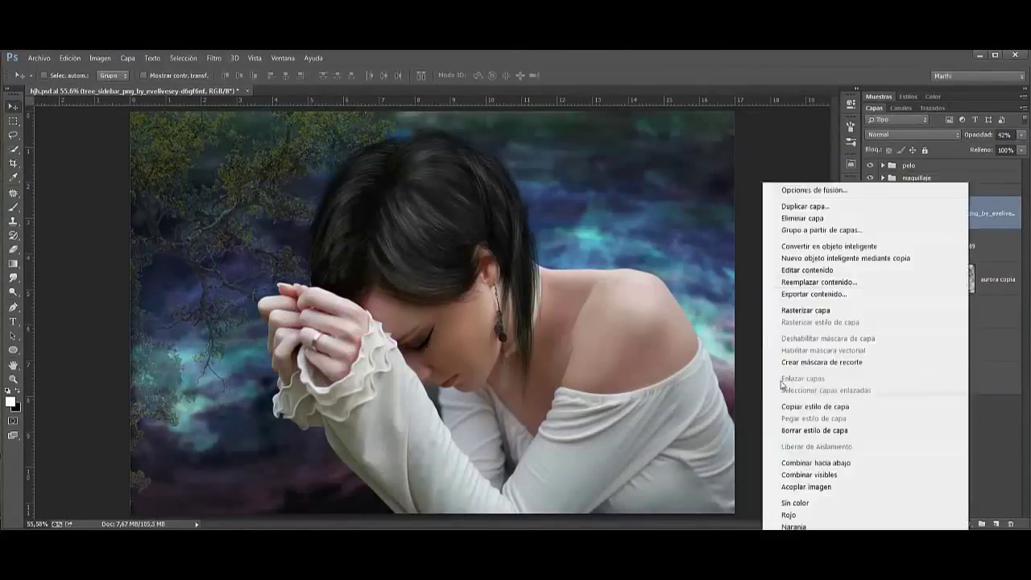
left_click(805, 309)
left_click(213, 58)
left_click(242, 141)
left_click(956, 80)
left_click(214, 58)
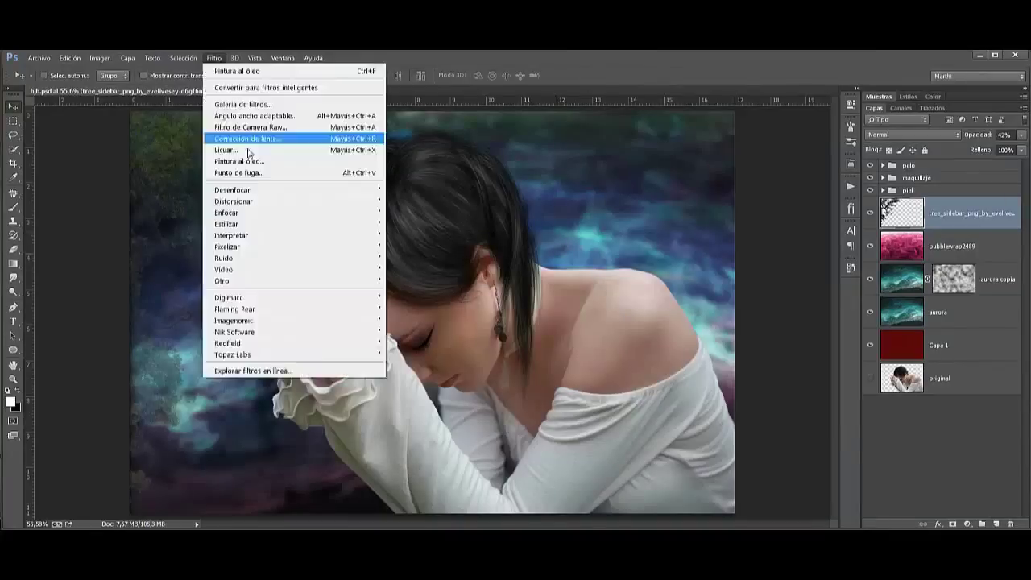
left_click(241, 141)
left_click(956, 79)
Brush a white glow around the woman's head on a new empty layer.
left_click(996, 523)
key("b")
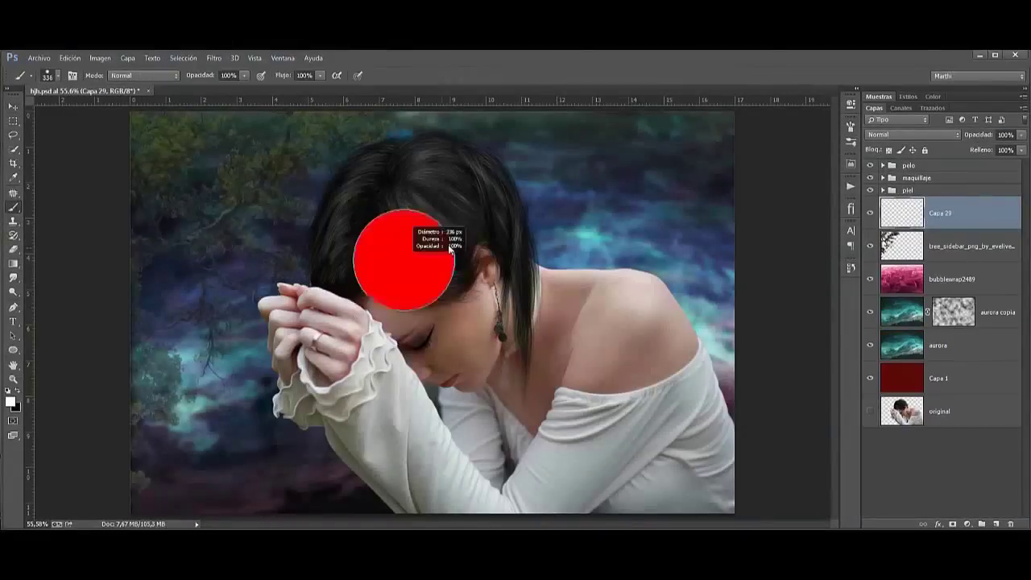
mouse_move(538, 289)
left_mouse_down()
mouse_move(490, 218)
mouse_move(747, 299)
left_mouse_up()
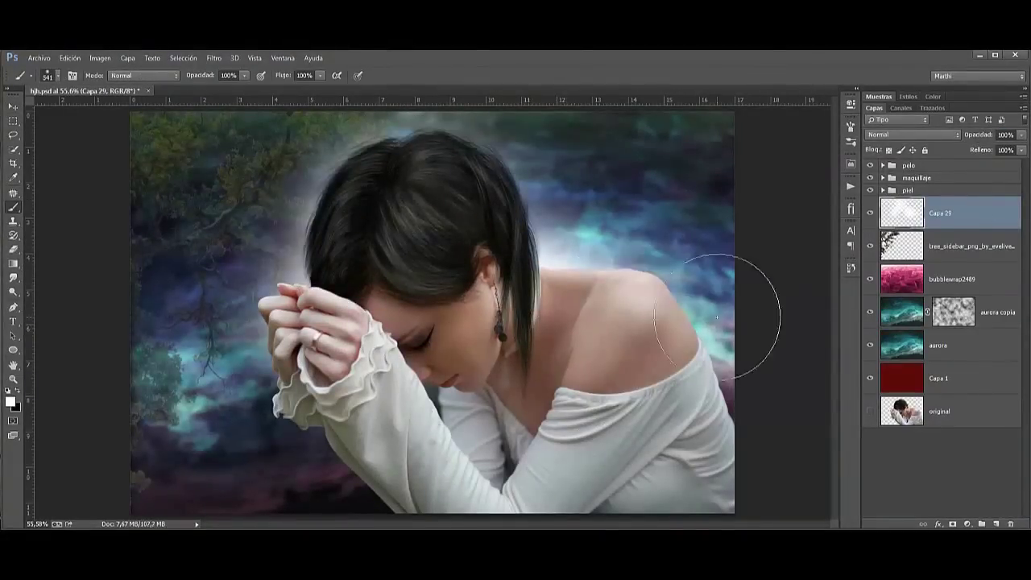
left_click(908, 165)
left_click(70, 57)
key("Escape")
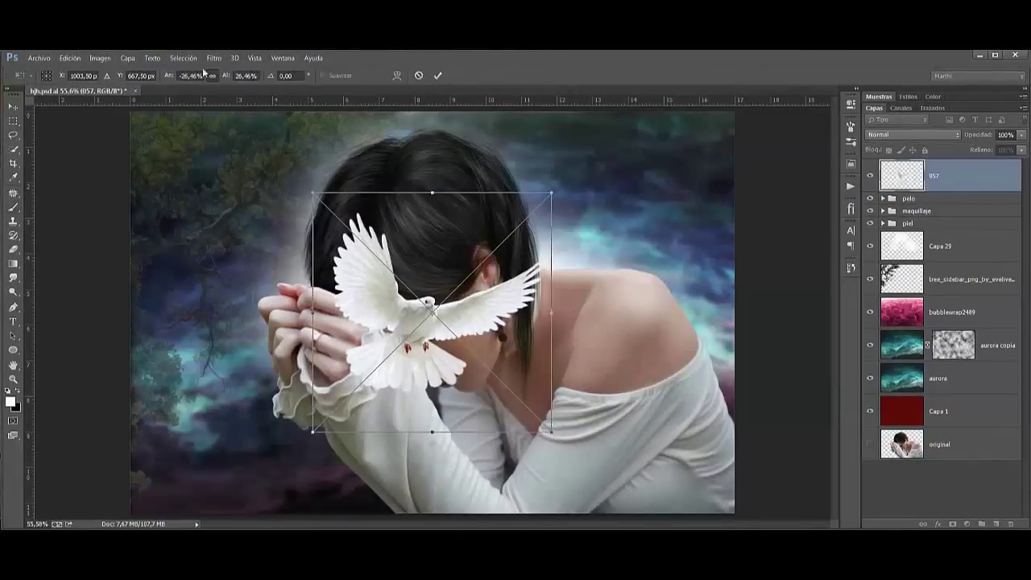
Shrink the dove, move it onto the clasped hands, and lower its opacity.
key("Return")
left_click_drag(408, 345, 282, 283)
key("6")
key("9")
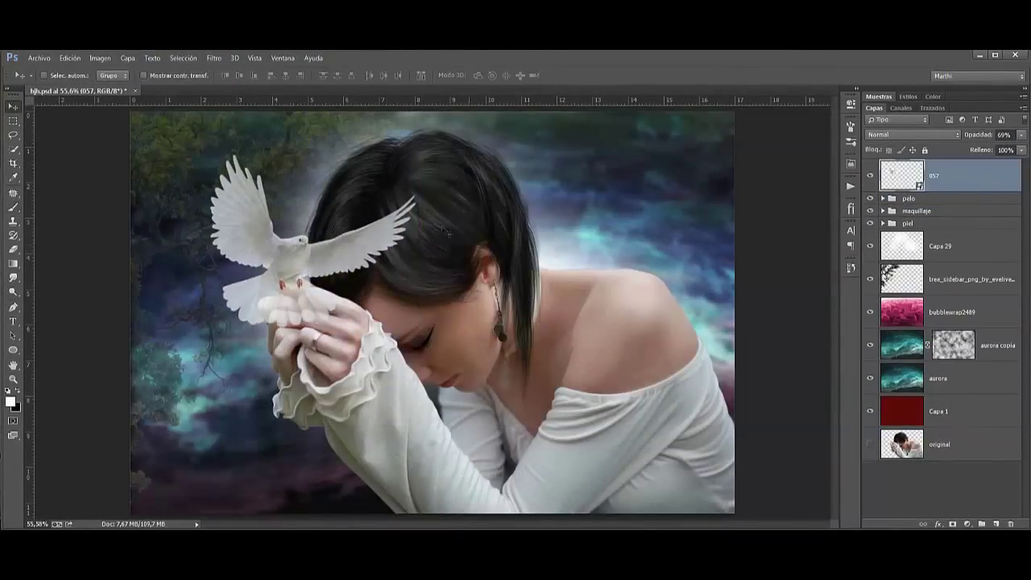
Mask the dove so the fingers show over it, then duplicate the dove layer.
left_click(952, 524)
key("b")
key("x")
right_click(627, 367)
key("Escape")
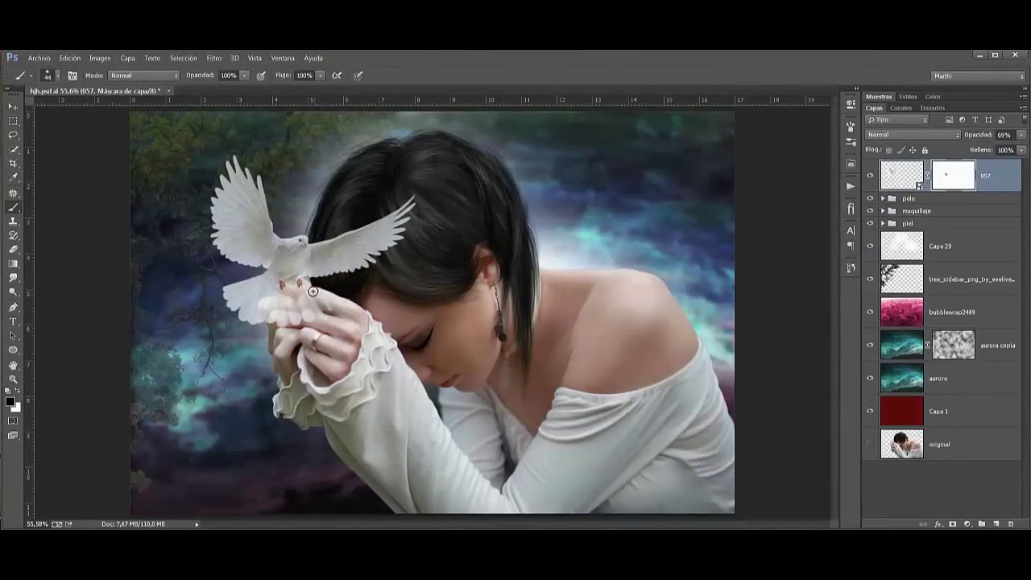
left_click(322, 290)
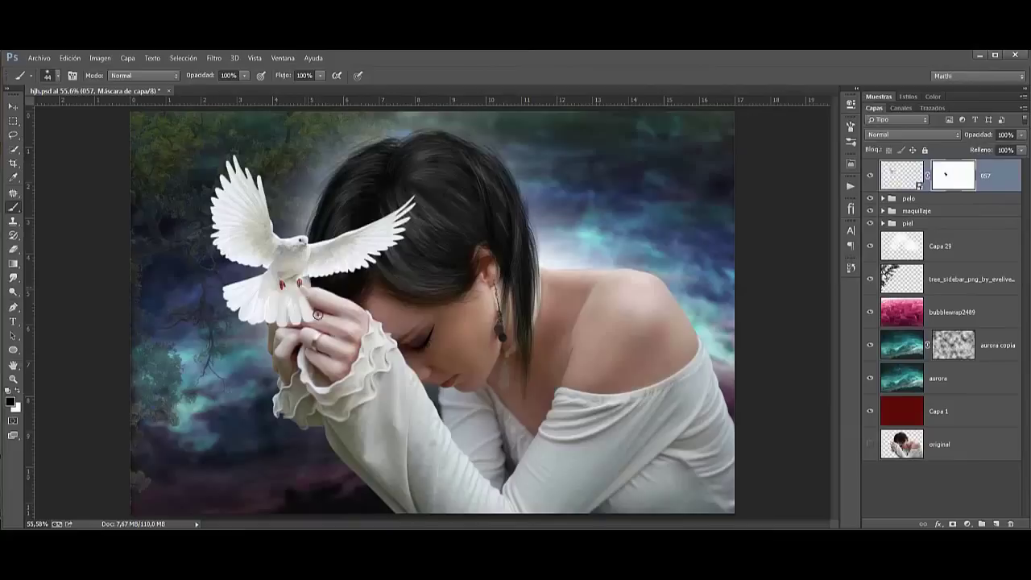
left_click(214, 58)
key("Escape")
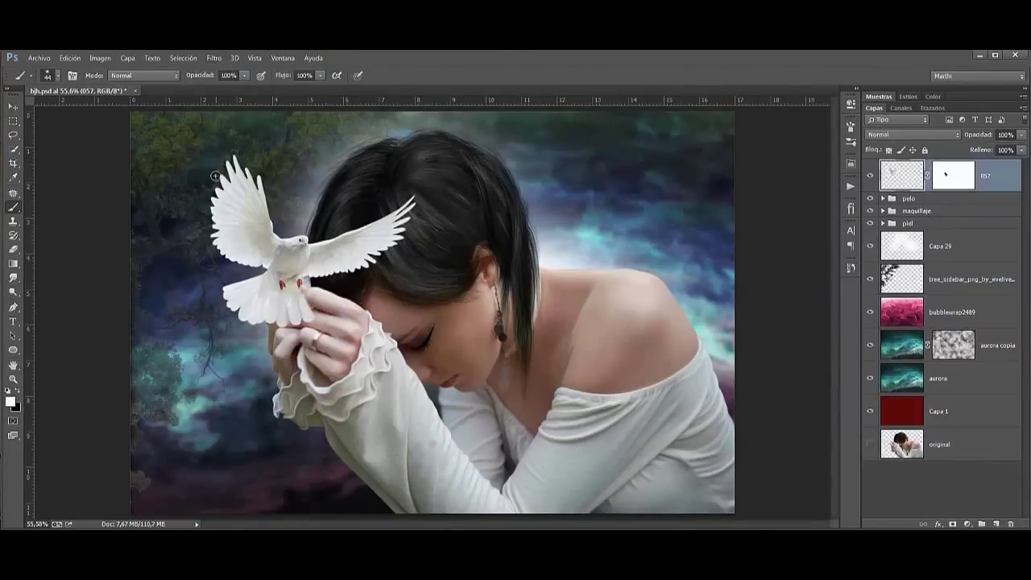
key("ctrl+j")
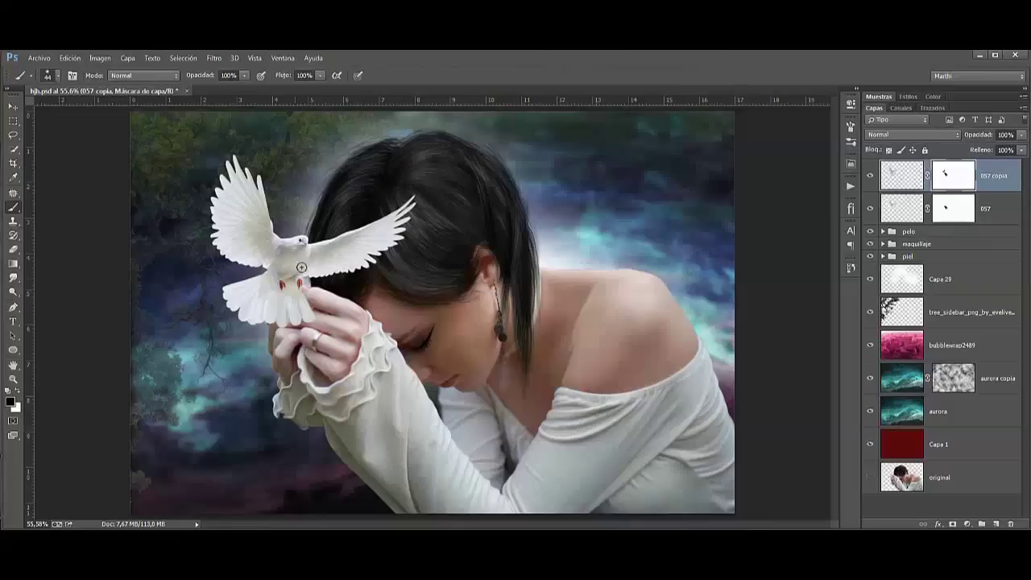
Move the flower sprig onto the hair and scale it down.
key("x")
left_click(13, 277)
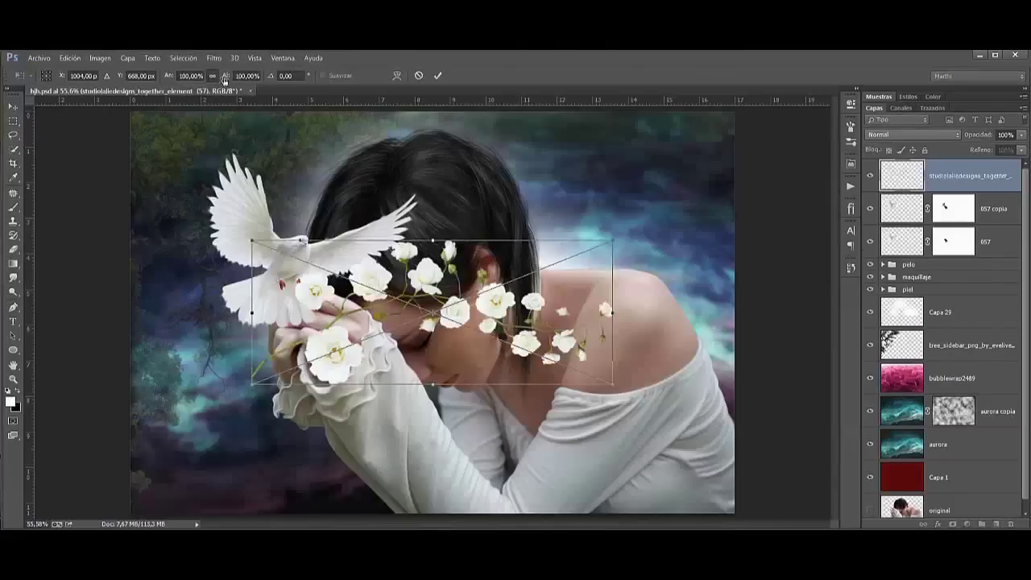
left_click_drag(439, 318, 355, 227)
key("ctrl+t")
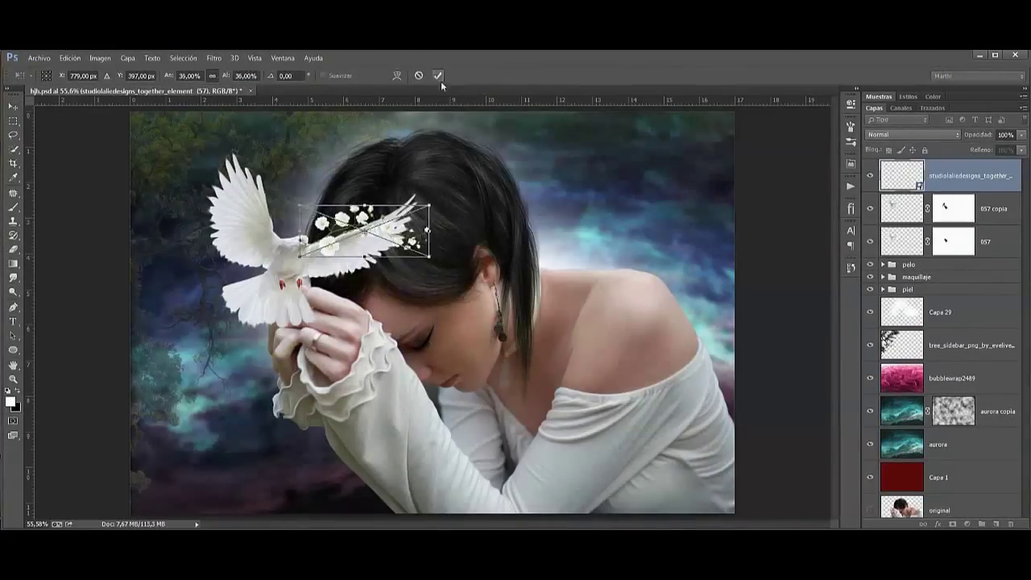
left_click(437, 75)
Place a leaf, shrink and rotate it into the hair, and add a copy near the hands.
left_click(39, 58)
left_click(105, 265)
left_click_drag(557, 513, 531, 298)
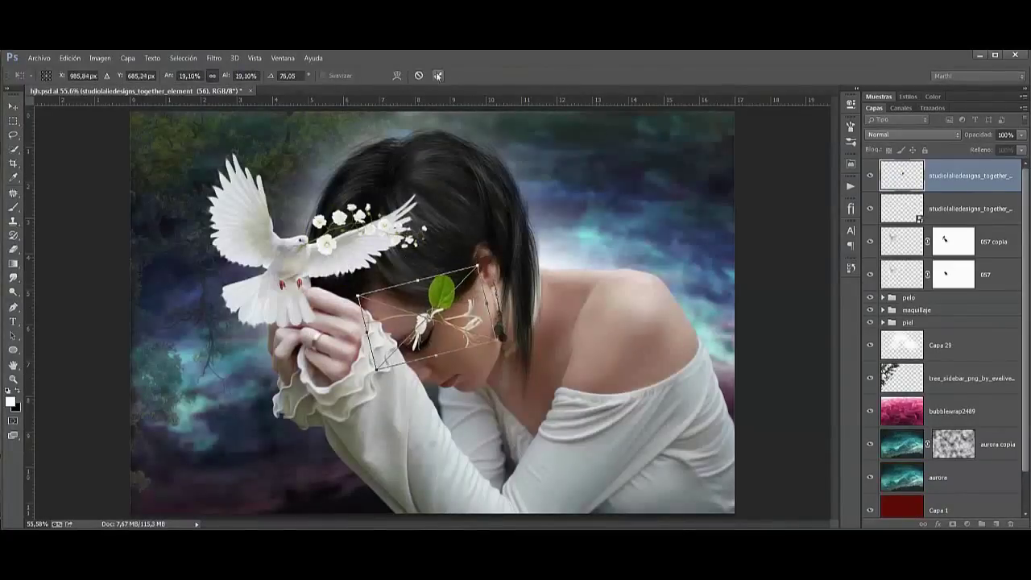
key("Return")
mouse_move(437, 287)
left_mouse_down()
mouse_move(368, 225)
mouse_move(341, 322)
left_mouse_up()
key("ctrl+t")
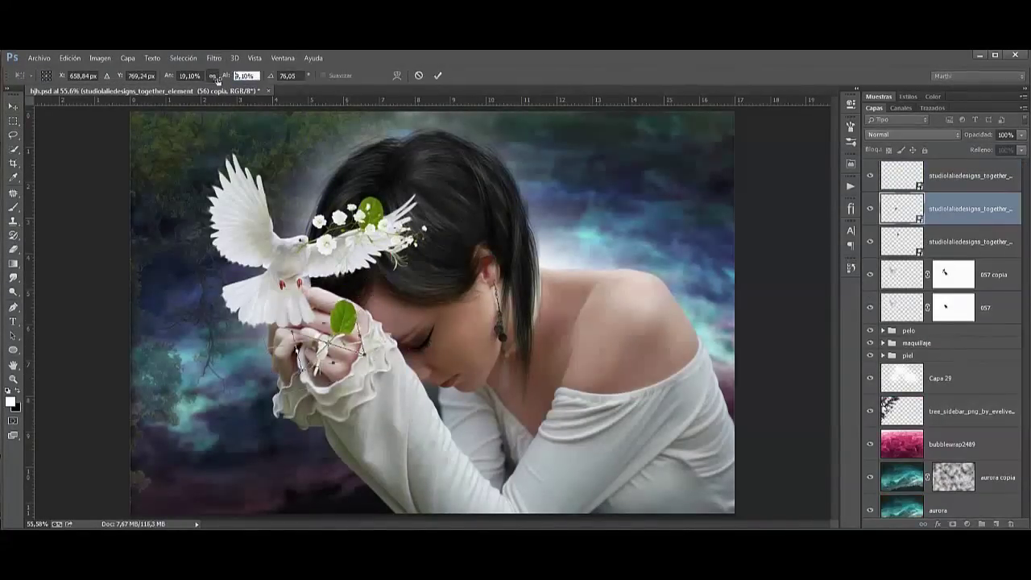
left_click(439, 76)
Mask both leaf layers and group the element layers as 'elementos'.
scroll(322, 322, "up", 3)
key("b")
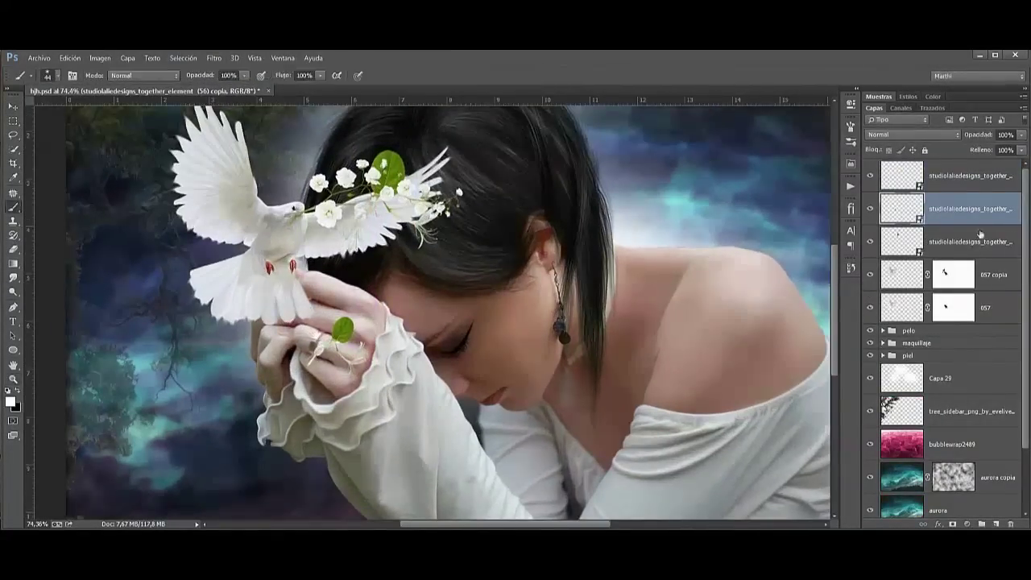
left_click(953, 524)
right_click(390, 358)
key("Escape")
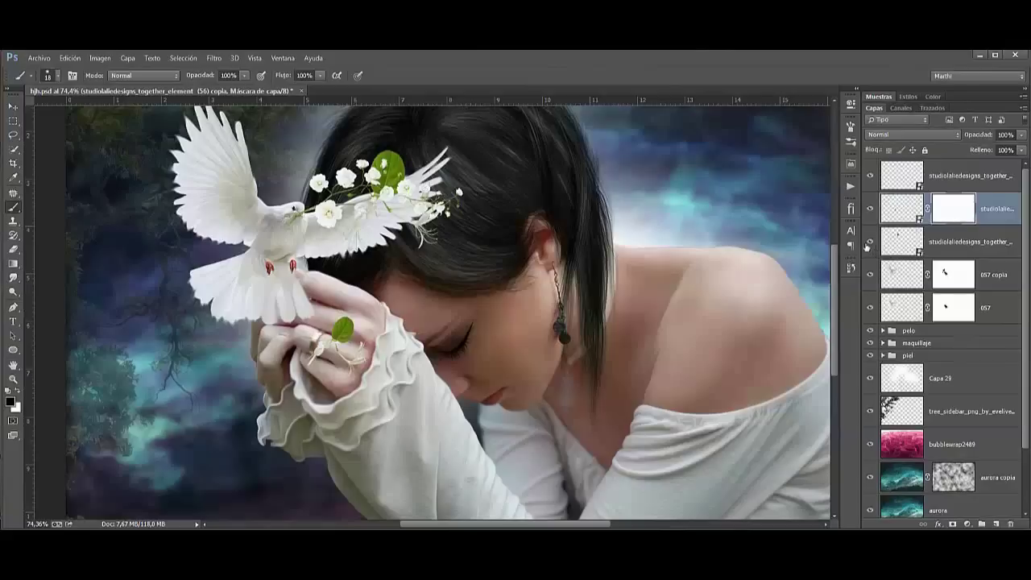
left_click(902, 242)
key("z")
key("ctrl+0")
left_click(915, 176, "shift")
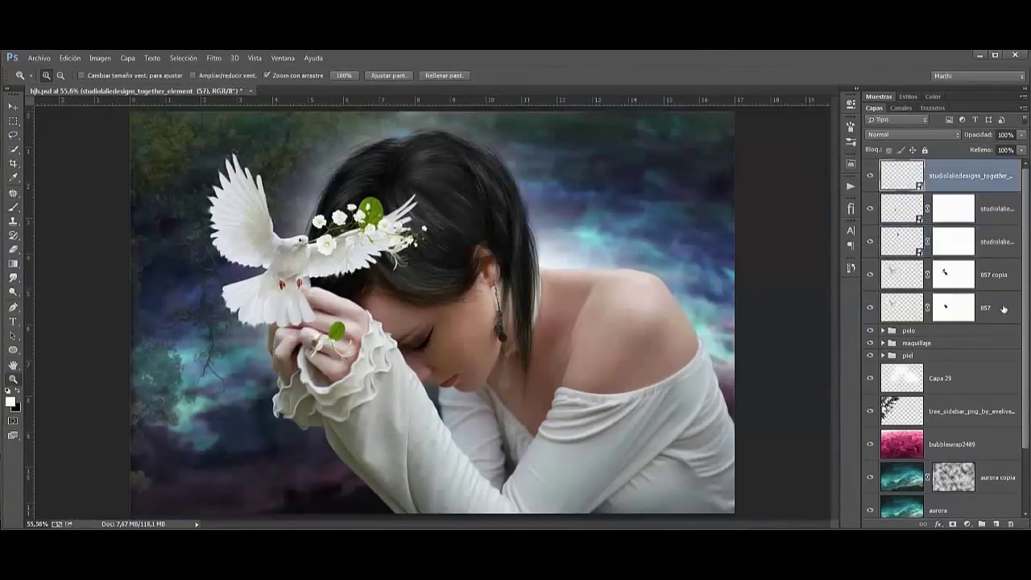
key("ctrl+g")
Place the white blossom cluster, rotated and positioned over the hands.
left_click(40, 59)
left_click(64, 262)
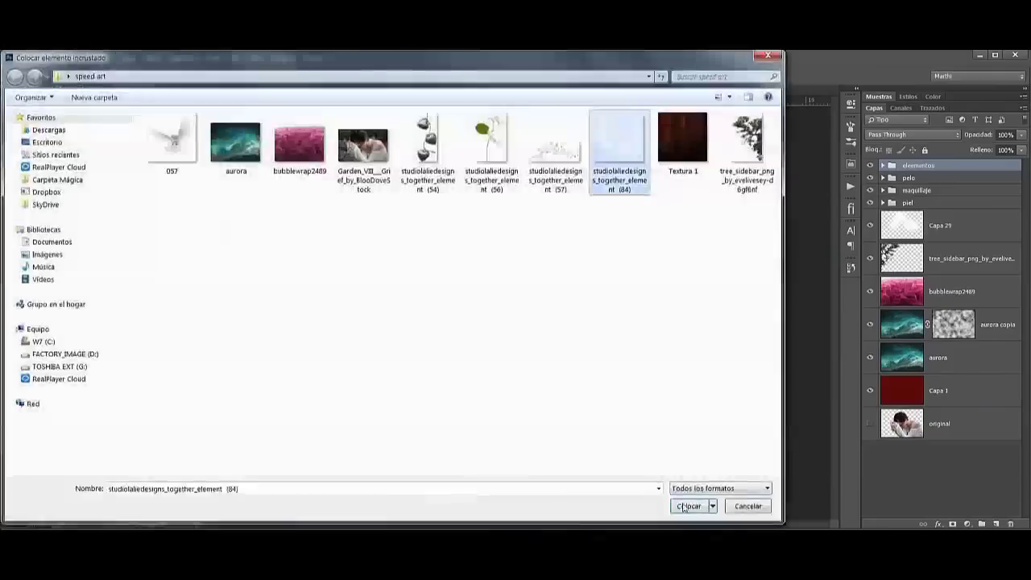
double_click(617, 150)
left_click_drag(392, 311, 325, 420)
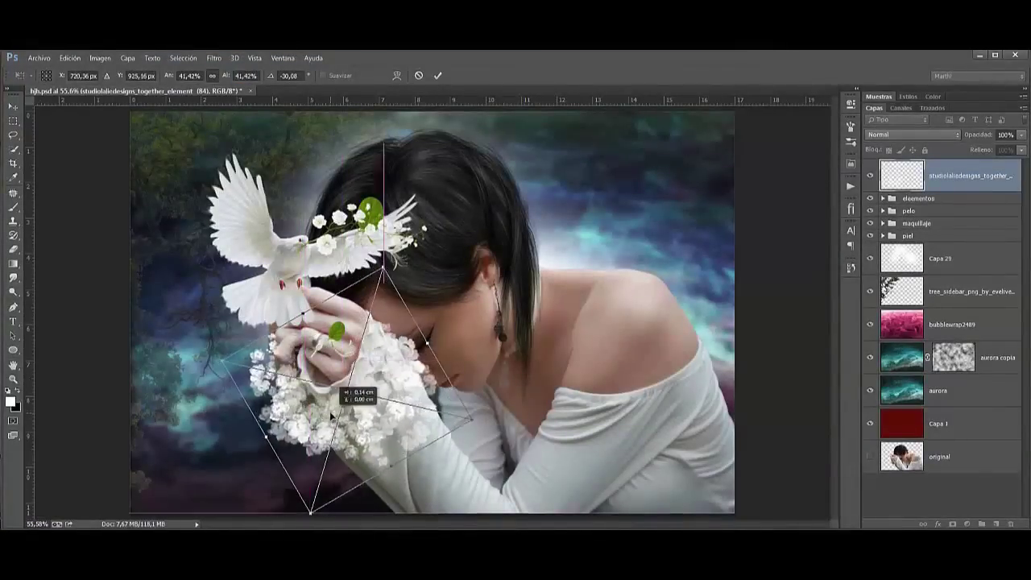
key("Return")
Create a new empty layer and bring up the brush presets.
key("ctrl+shift+alt+n")
key("b")
key("F5")
left_click(649, 119)
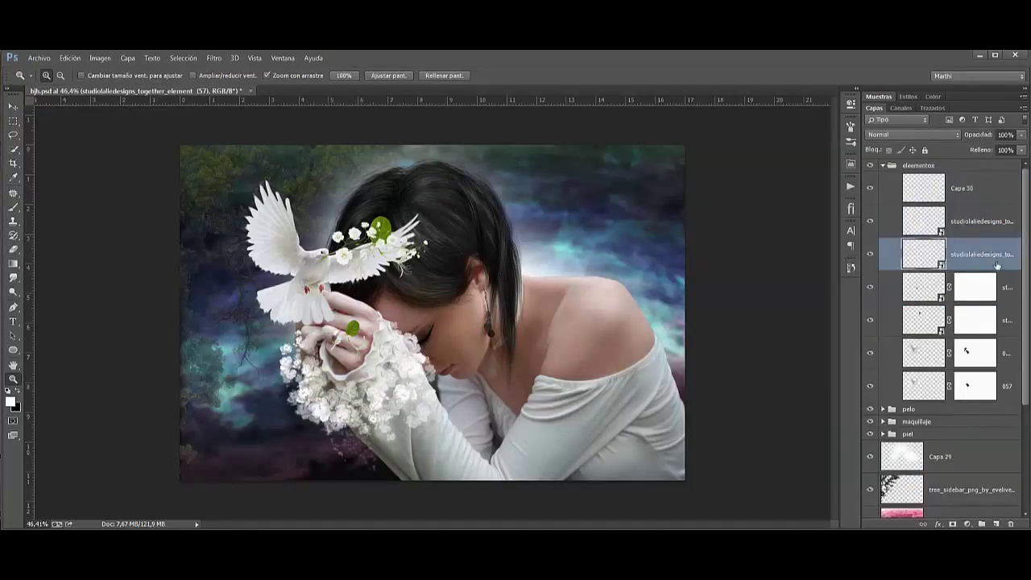
Add a Drop Shadow to the flower layer and copy it to the other flower layers.
double_click(997, 265)
left_click(989, 241)
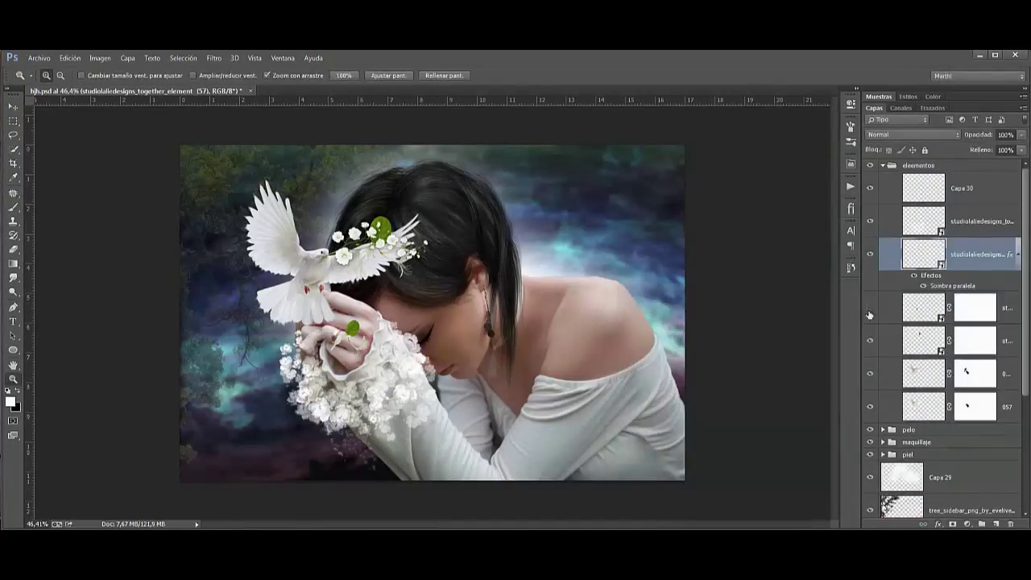
right_click(969, 246)
left_click(805, 418)
Place the hearts image embedded at 15% scale as an earring on the woman's ear.
left_click(39, 58)
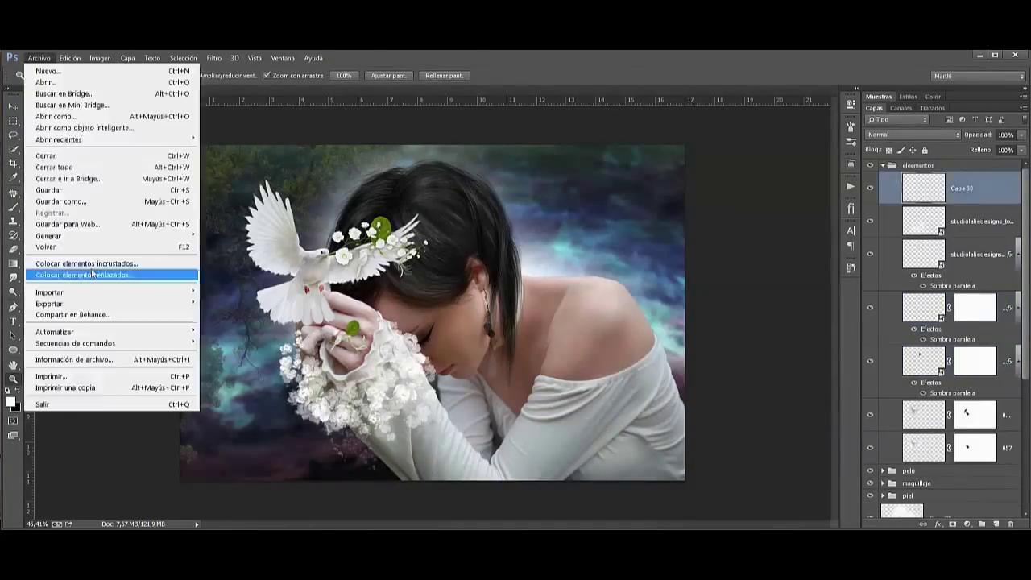
left_click(81, 271)
double_click(421, 137)
type("15")
key("Return")
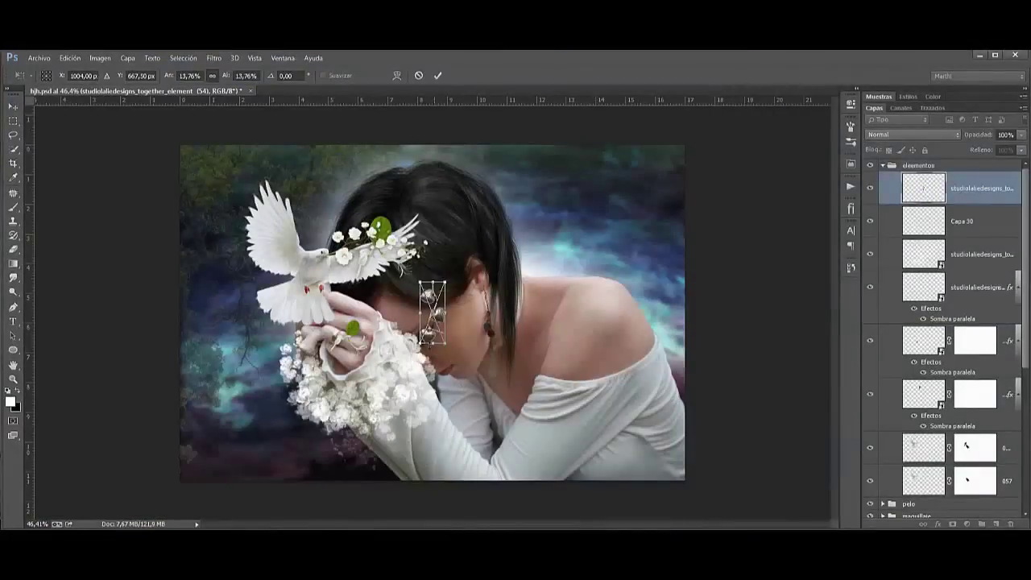
key("Return")
left_click_drag(427, 306, 498, 294)
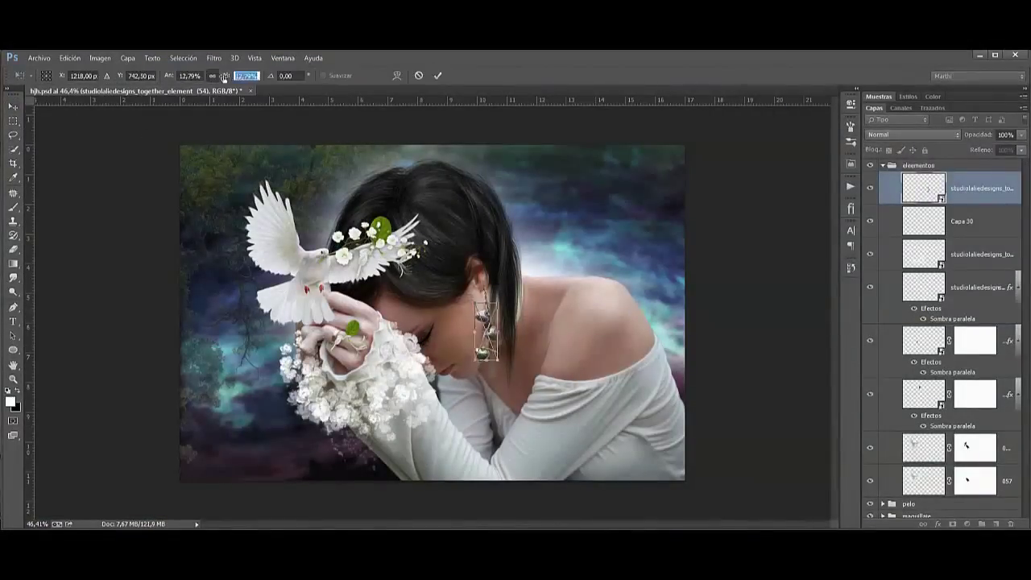
key("z")
left_click(484, 310)
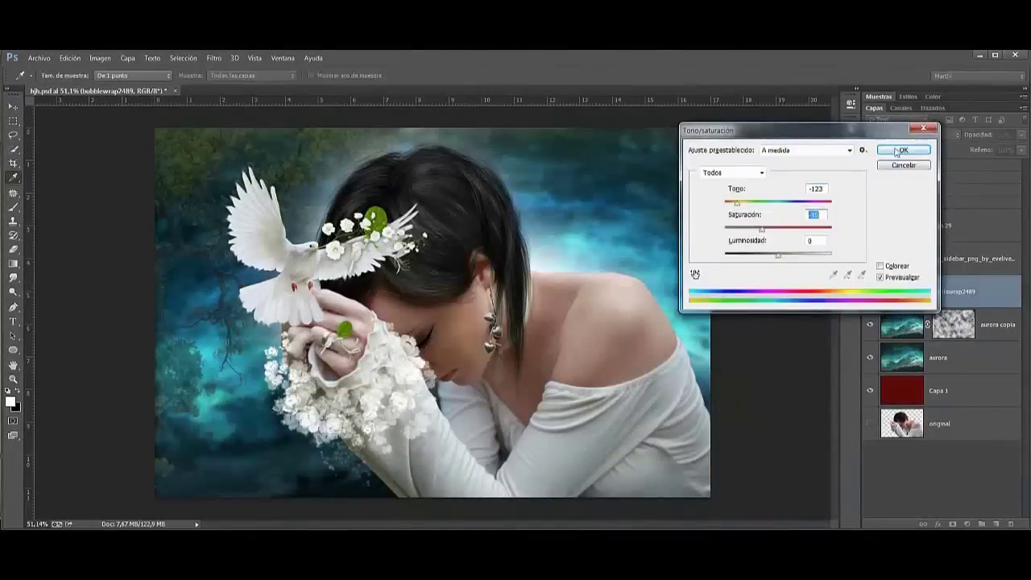
Apply the teal hue shift, then paint an inverted-mask Curves layer into the shadows with a 64 px brush.
left_click(901, 151)
left_click(967, 523)
left_click(897, 350)
left_click(702, 110)
key("ctrl+i")
right_click(762, 420)
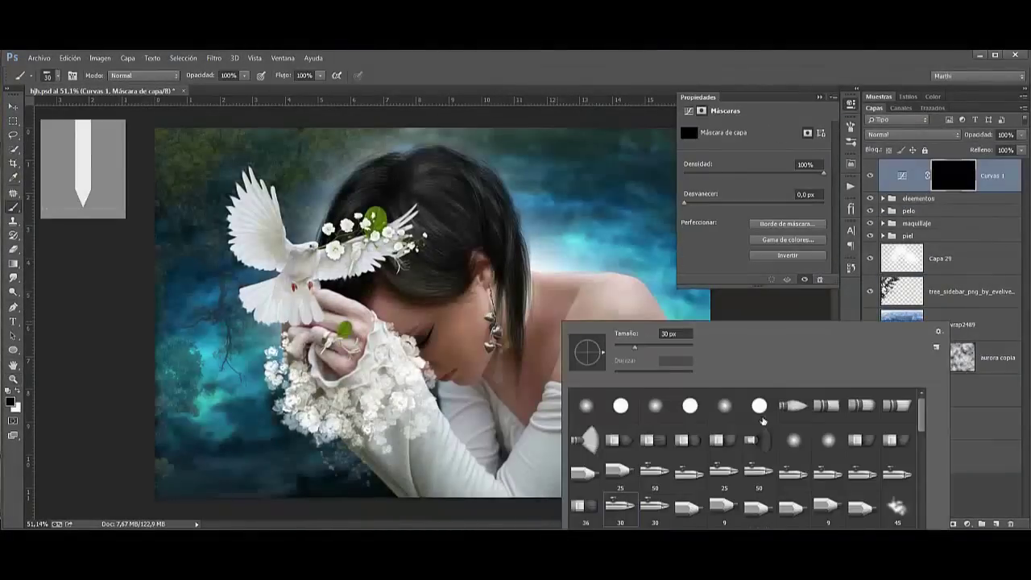
type("64")
key("Return")
key("7")
key("1")
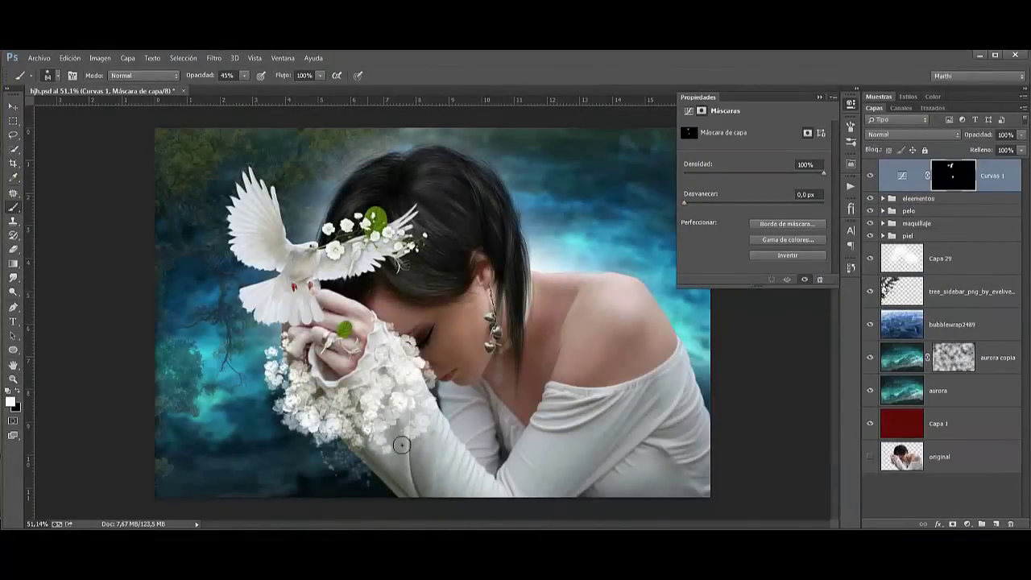
left_click_drag(602, 479, 691, 459)
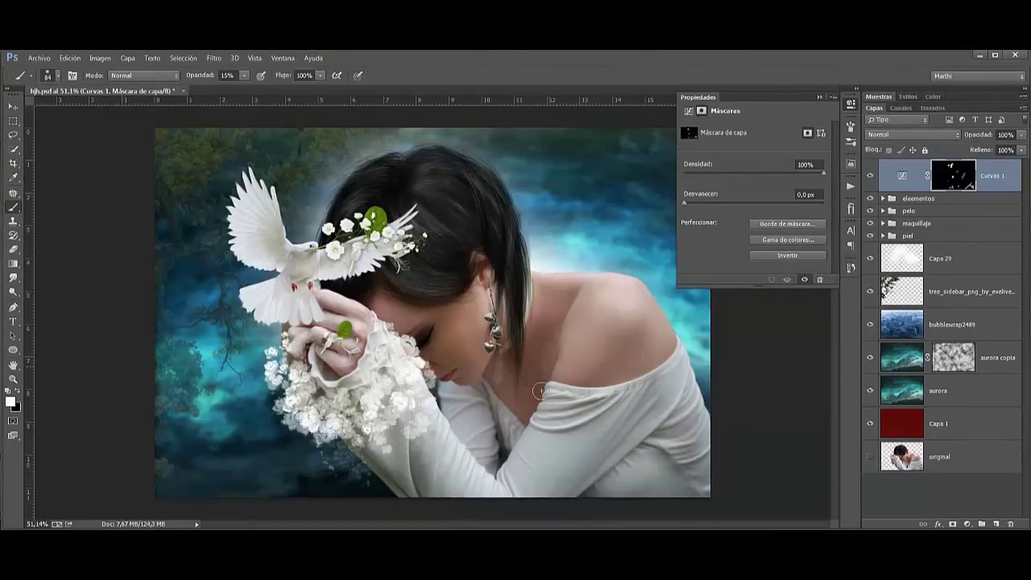
Add a second Curves layer with inverted mask, painting it over the dress and arm at 43 px.
key("5")
key("9")
right_click(369, 307)
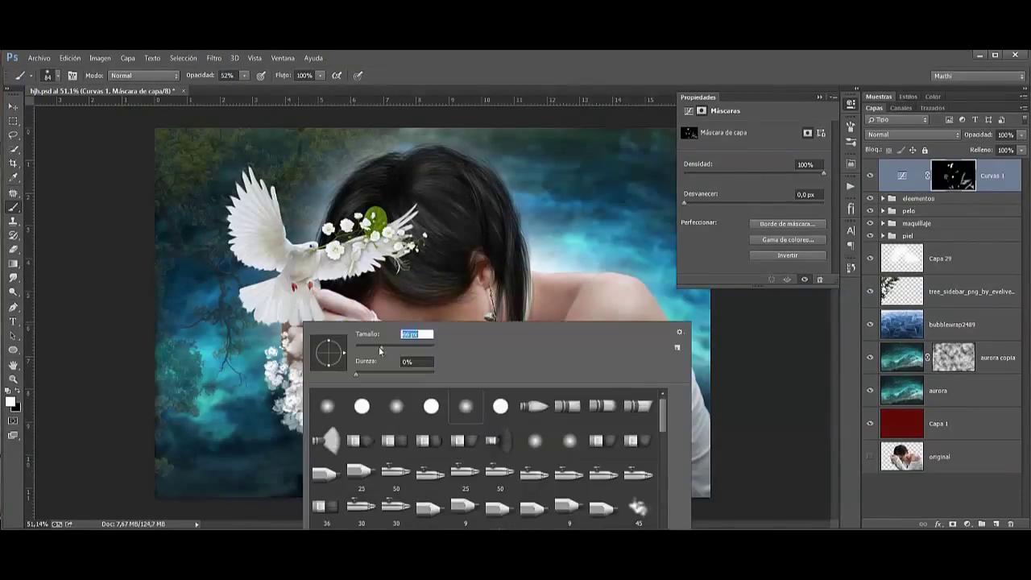
type("43")
key("Return")
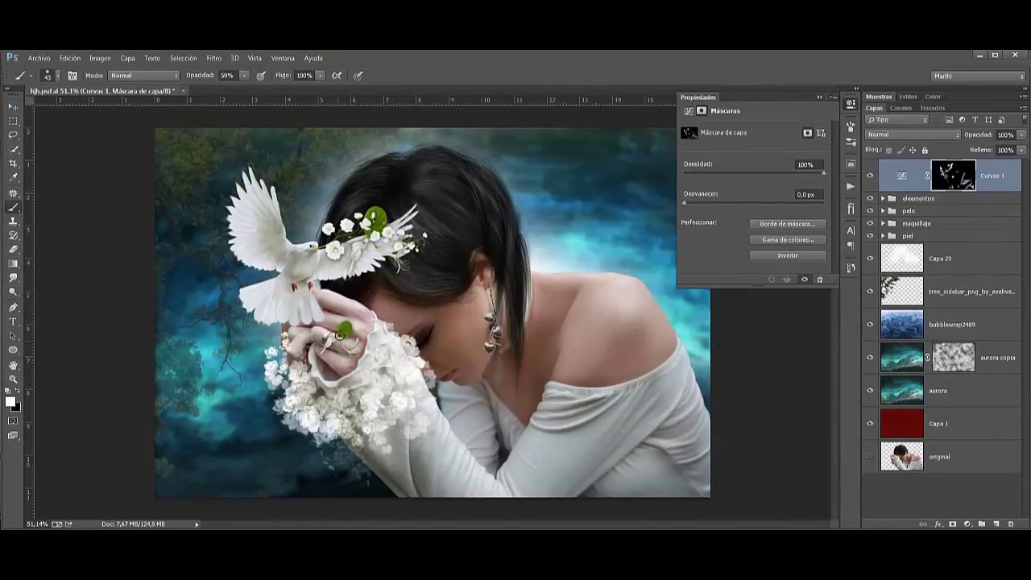
left_click(967, 524)
left_click(951, 364)
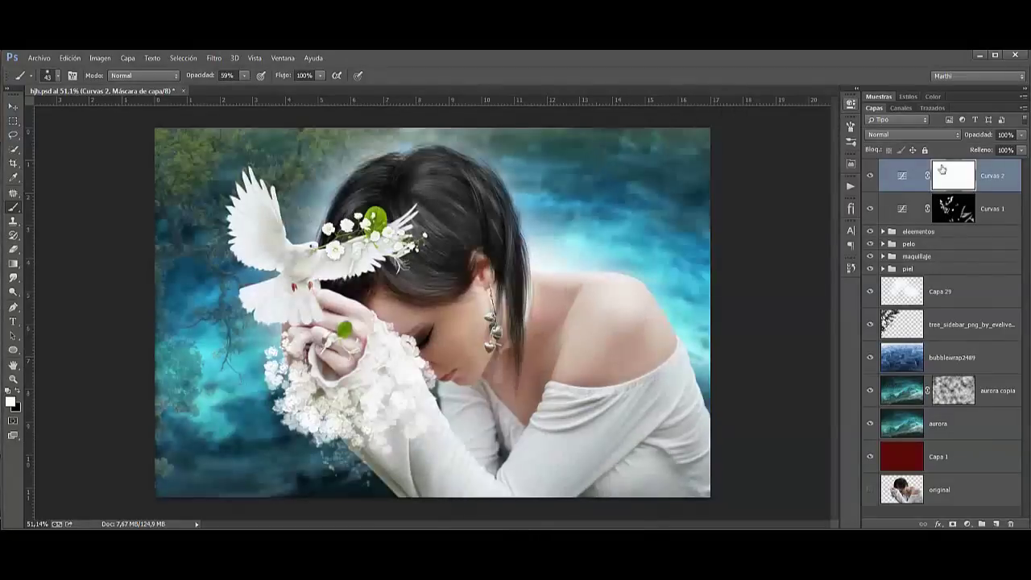
key("ctrl+i")
mouse_move(469, 468)
left_mouse_down()
mouse_move(596, 410)
mouse_move(568, 512)
left_mouse_up()
Brighten the hair highlights with a 90 px brush, then merge all visible into a new layer.
key("2")
key("3")
right_click(507, 445)
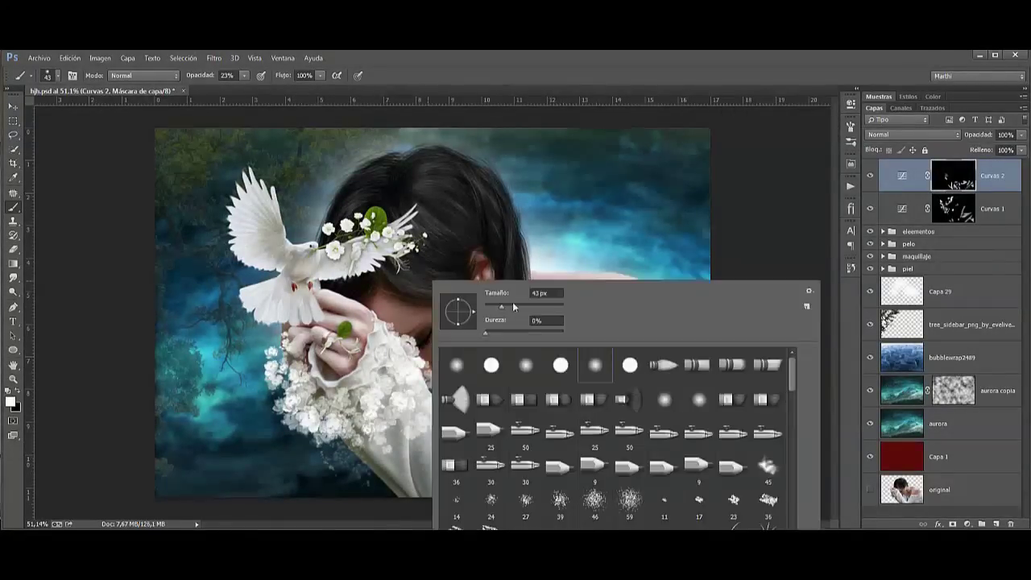
type("90")
key("Return")
mouse_move(416, 274)
left_mouse_down()
mouse_move(394, 165)
mouse_move(457, 166)
left_mouse_up()
left_click(851, 269)
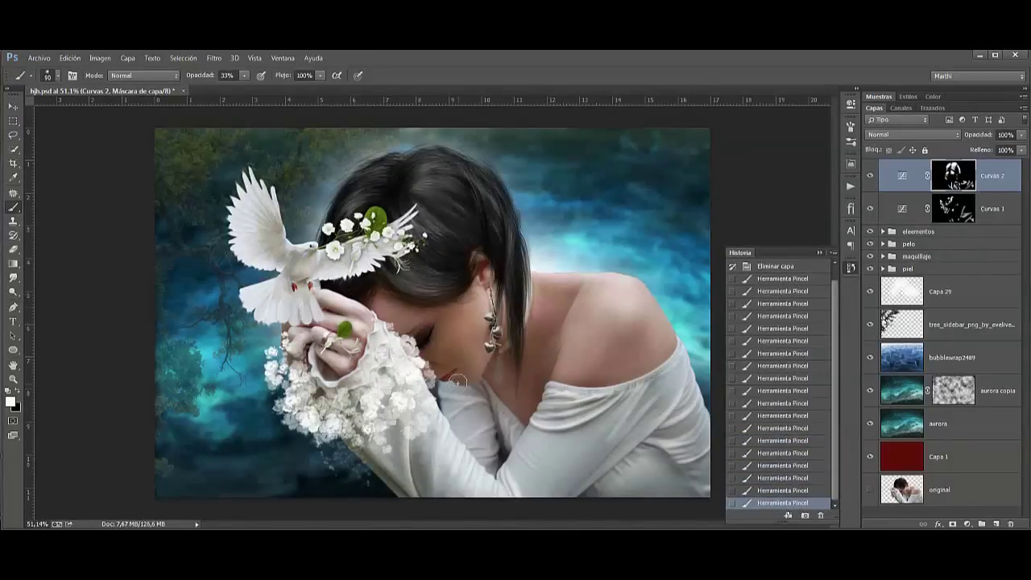
left_click(852, 270)
key("ctrl+shift+alt+e")
left_click(213, 57)
Mask the Capa 32 filter effect off the woman, hair and flowers.
key("Return")
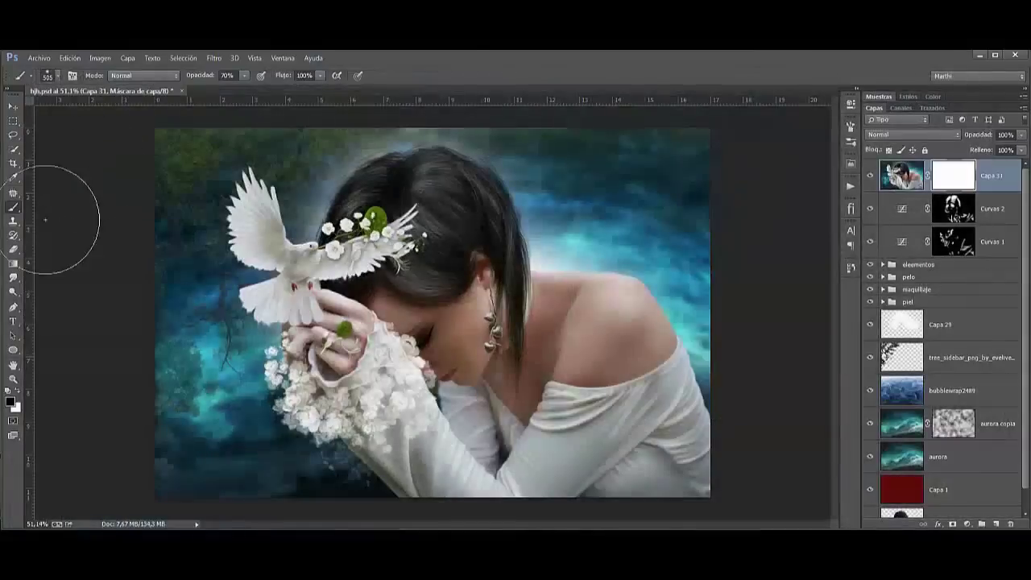
left_click_drag(535, 344, 639, 344)
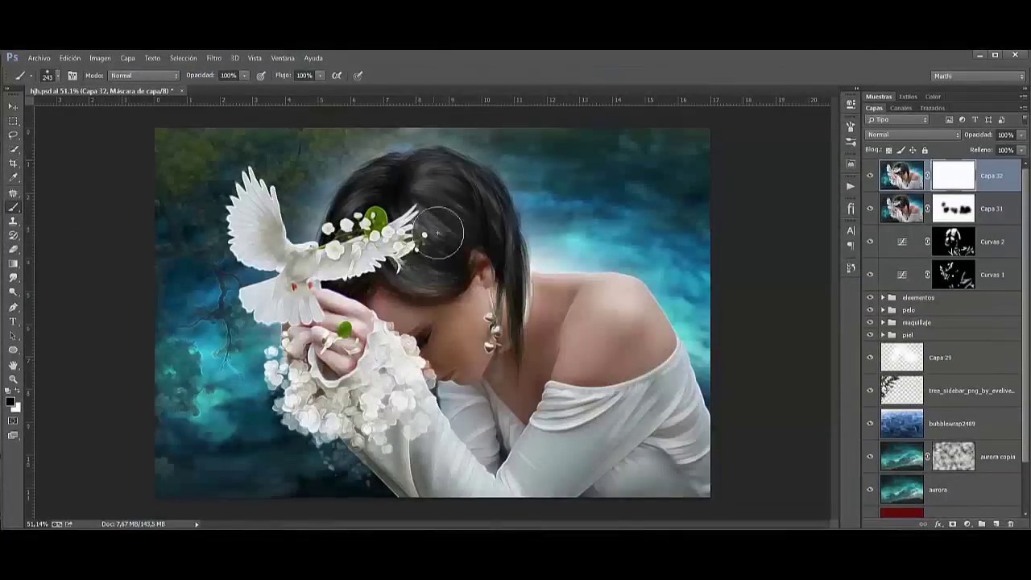
left_click_drag(203, 75, 177, 75)
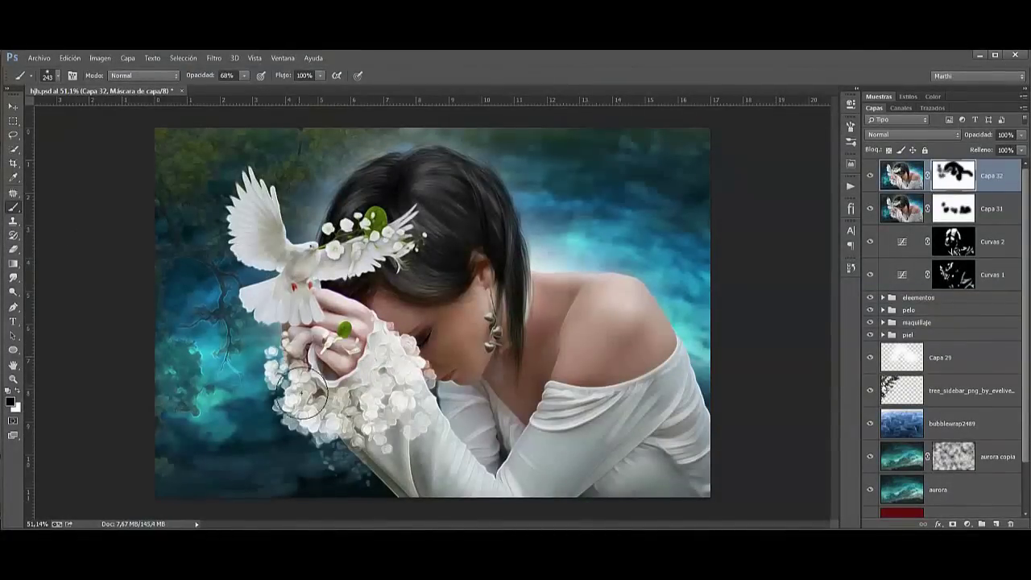
left_click_drag(371, 425, 472, 268)
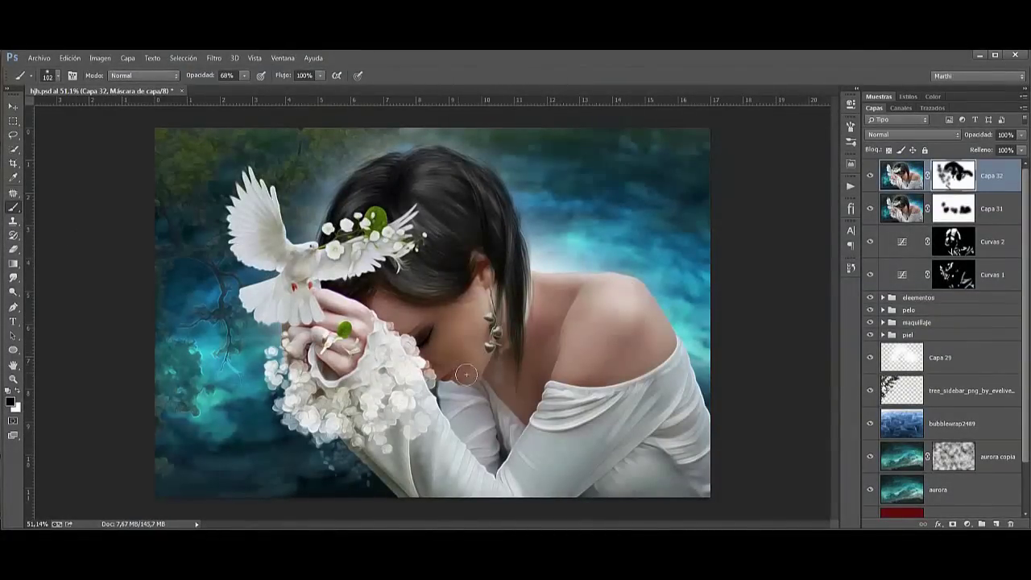
Merge visible into Capa 33, apply Smart Sharpen, and mask the sharpening off the hair.
key("ctrl+alt+shift+e")
key("Return")
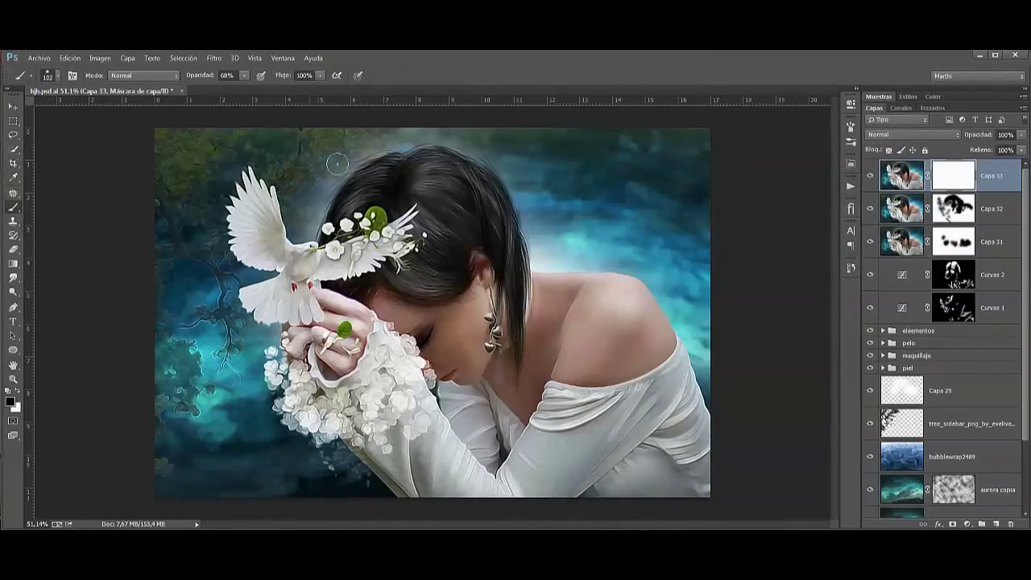
left_click_drag(504, 221, 342, 209)
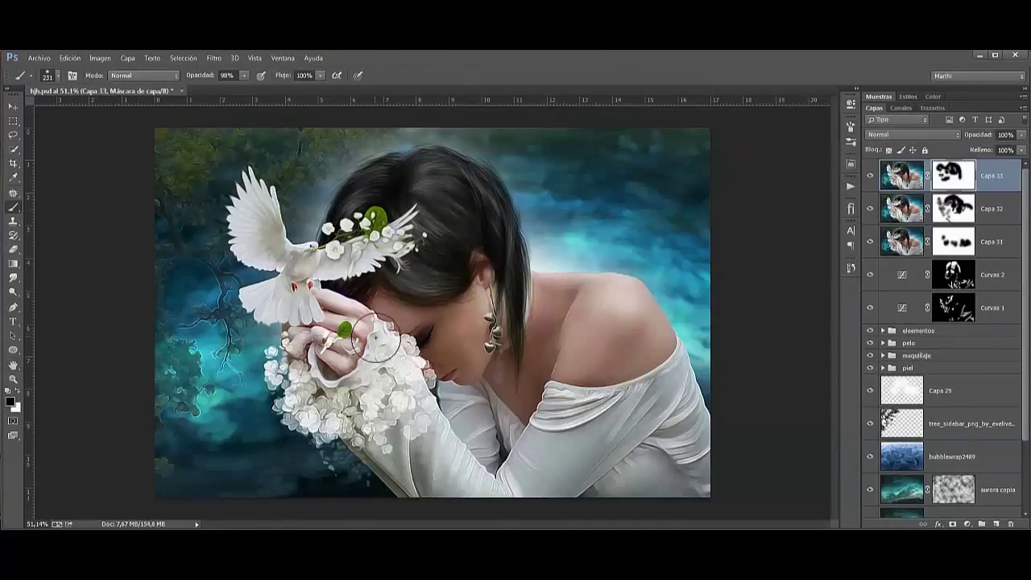
Add a 50% grey Overlay layer and dodge it to brighten the highlights.
key("x")
key("ctrl+shift+alt+e")
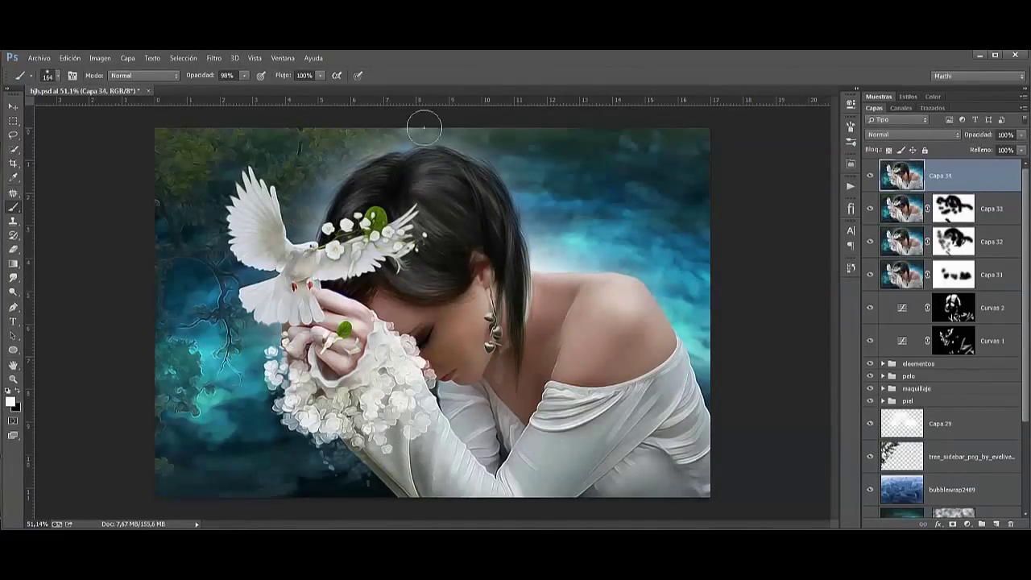
left_click(70, 58)
key("Escape")
key("ctrl+shift+alt+n")
left_click(70, 58)
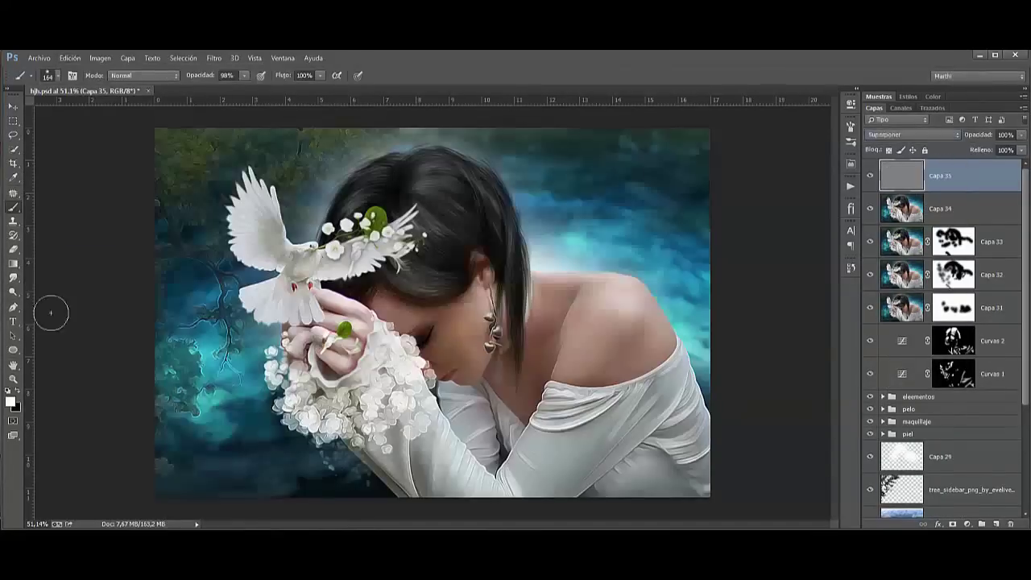
key("o")
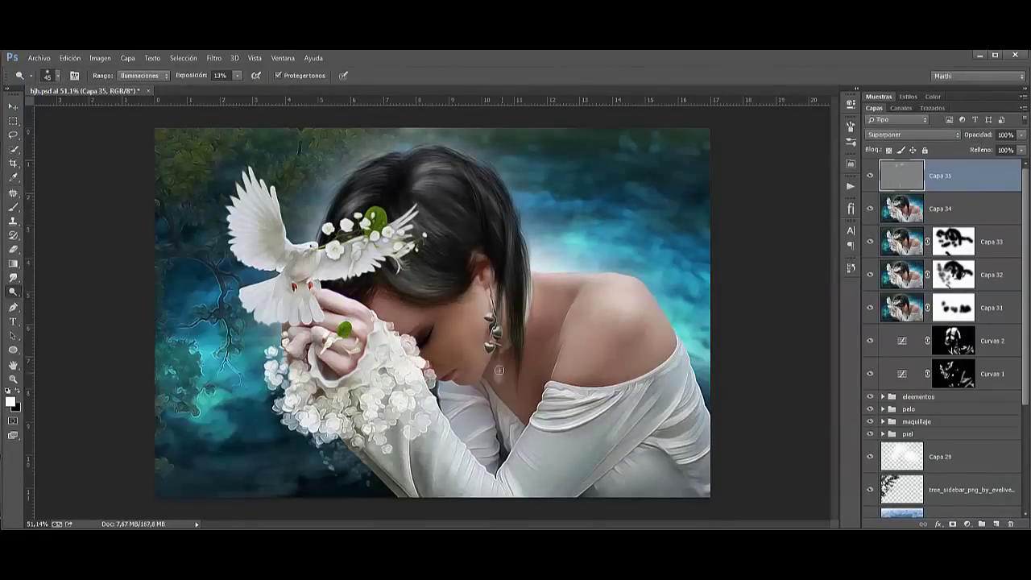
Merge the visible layers into a new copy and apply a Gaussian Blur to it.
key("ctrl+shift+alt+e")
left_click(214, 58)
left_click(460, 295)
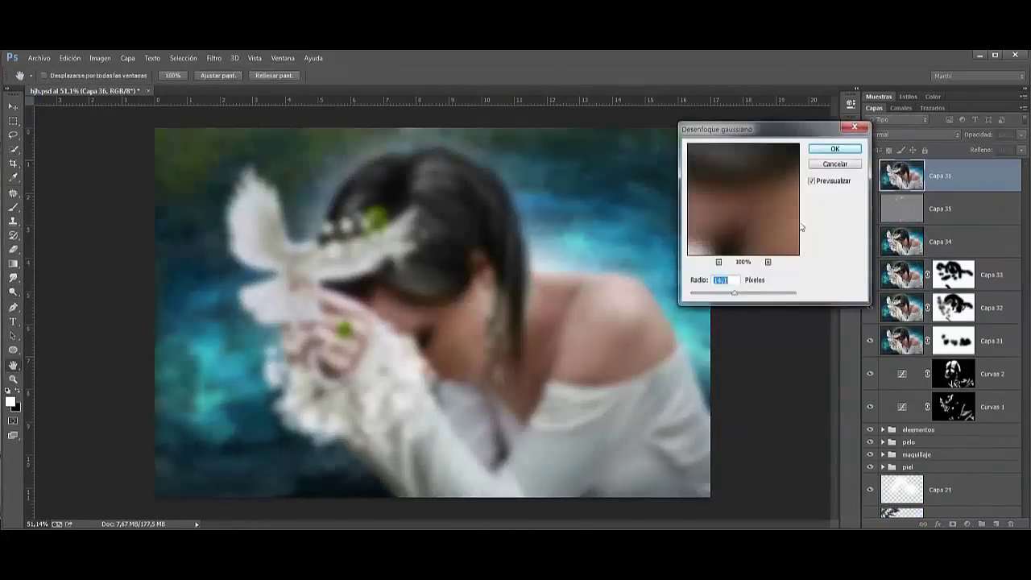
left_click(836, 145)
left_click(952, 523)
Paint the centre of the blur mask to keep it sharp, then start text in the lower-left corner.
key("b")
mouse_move(397, 245)
left_mouse_down()
mouse_move(339, 338)
mouse_move(427, 419)
mouse_move(467, 209)
left_mouse_up()
key("x")
key("v")
left_click(12, 322)
left_click(186, 422)
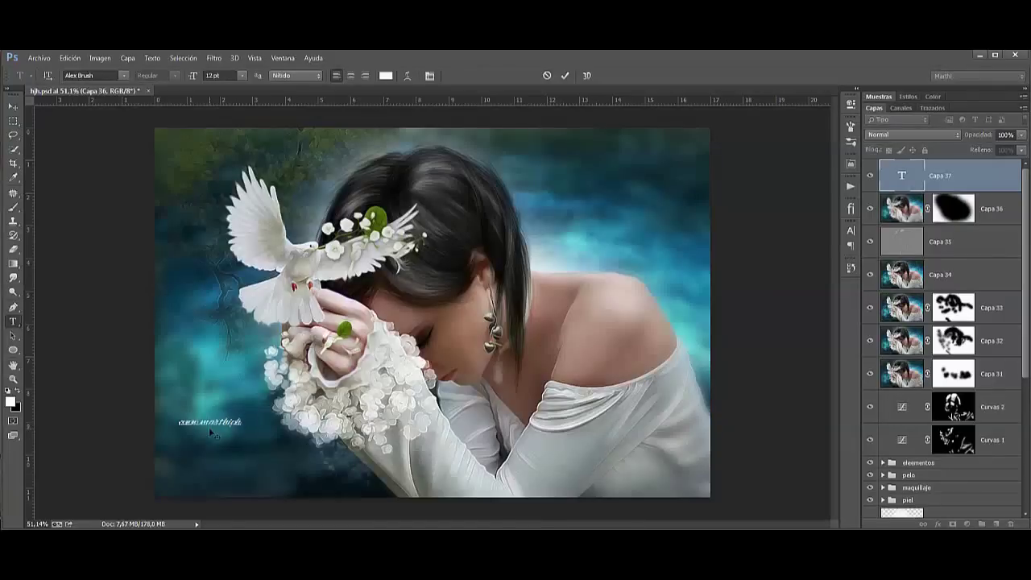
left_click(850, 208)
key("b")
right_click(242, 322)
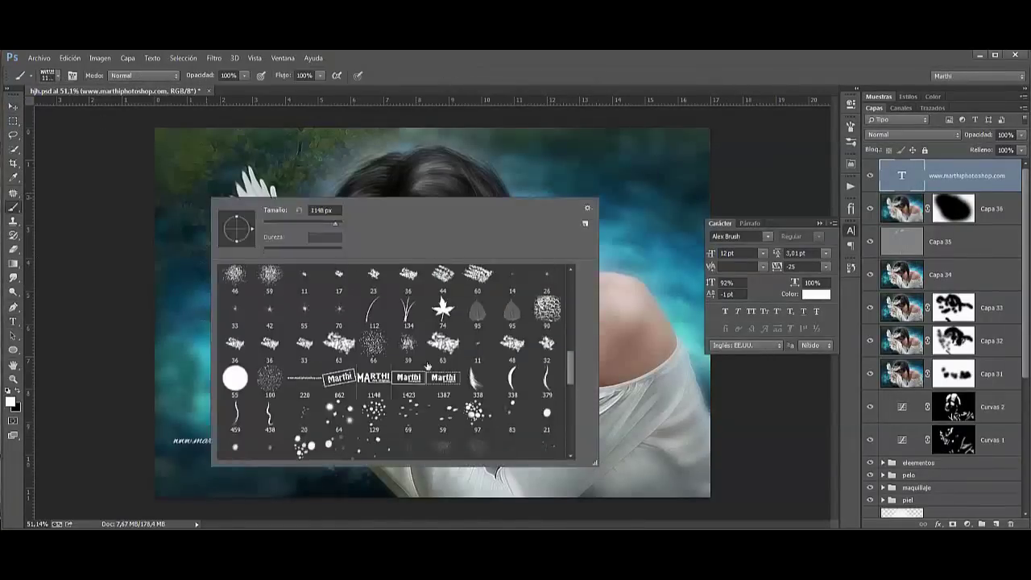
key("Escape")
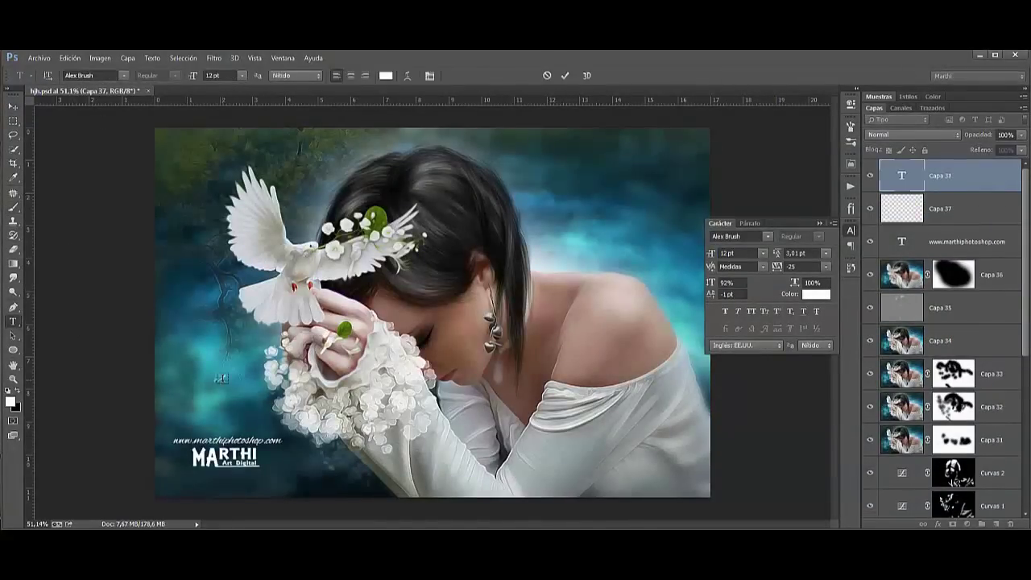